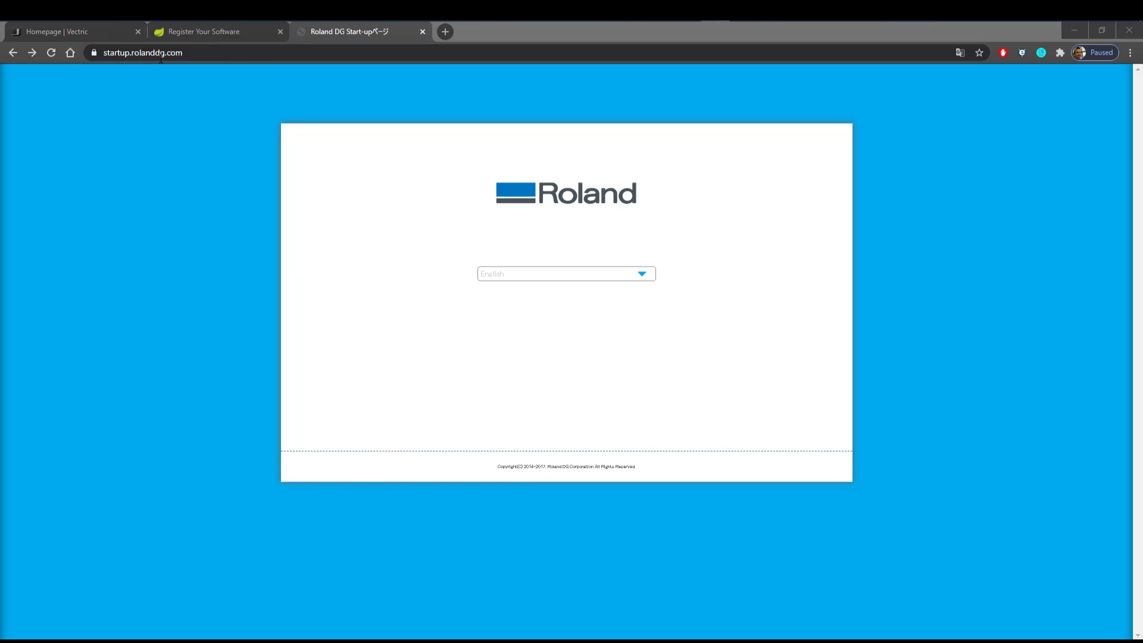
- Choose English and the monoFab series on the Roland DG Startup site, open its start page, and switch to the Explorer window
{"action": "left_click", "coordinate": [608, 278]}
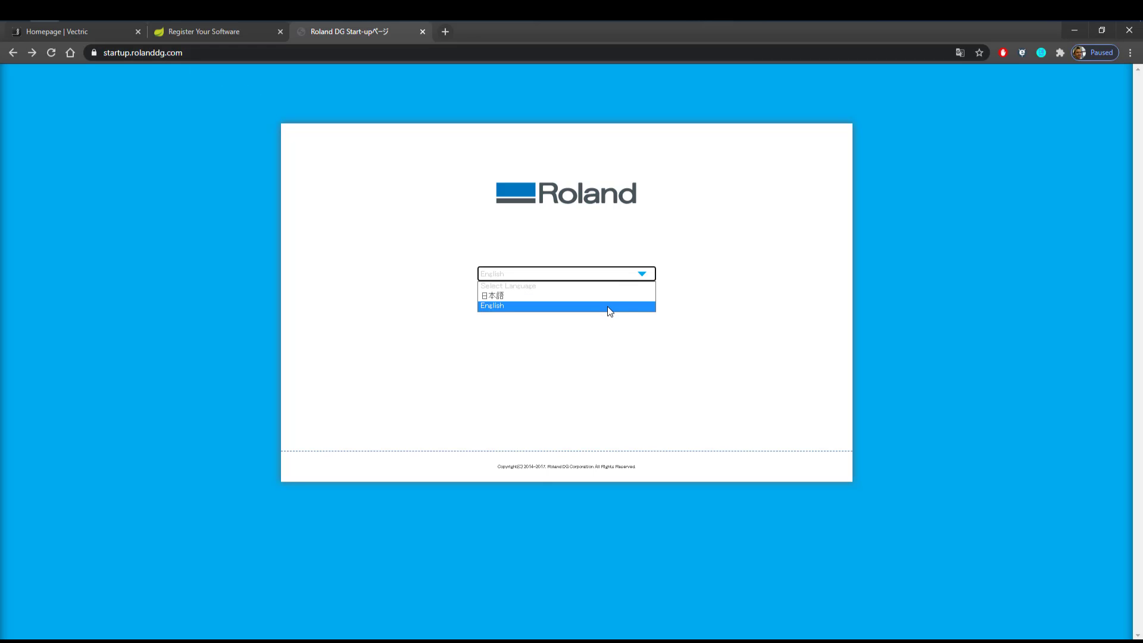
{"action": "left_click", "coordinate": [608, 306]}
{"action": "left_click", "coordinate": [595, 301]}
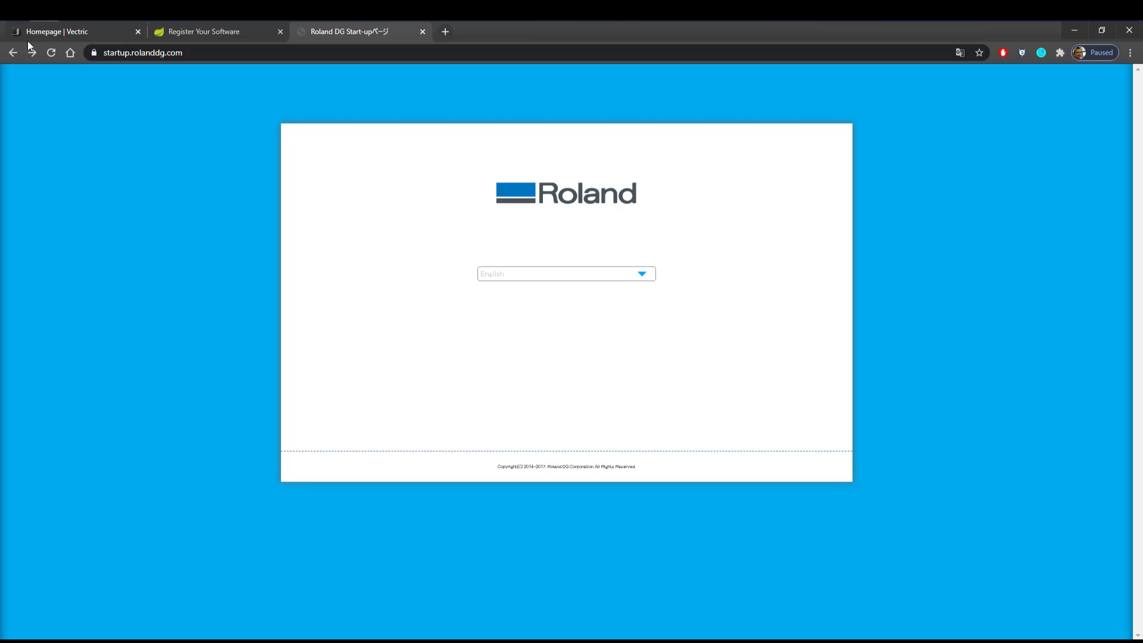
{"action": "left_click", "coordinate": [51, 53]}
{"action": "left_click", "coordinate": [542, 274]}
{"action": "left_click", "coordinate": [540, 305]}
{"action": "left_click", "coordinate": [540, 302]}
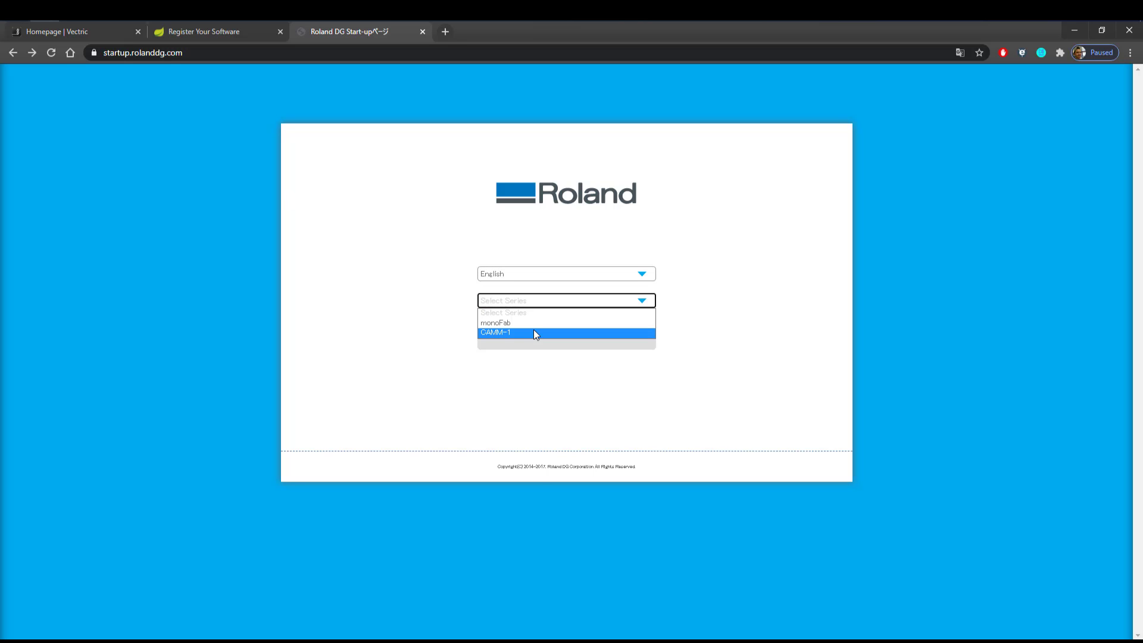
{"action": "left_click", "coordinate": [532, 323]}
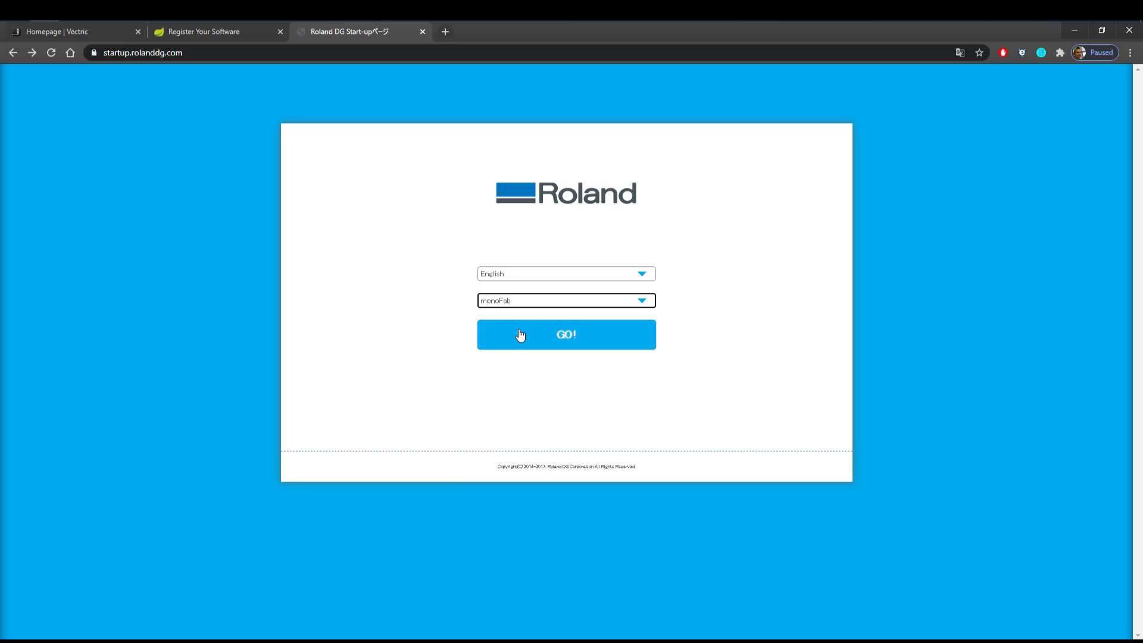
{"action": "left_click", "coordinate": [519, 337]}
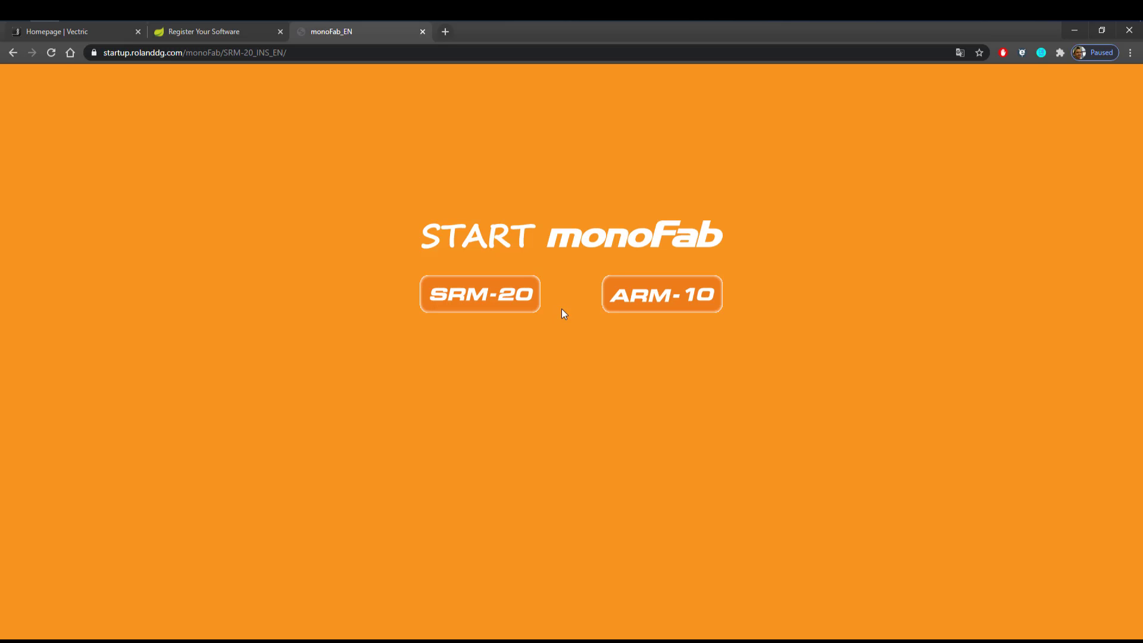
{"action": "key", "text": "alt+Tab"}
{"action": "key", "text": "Tab"}
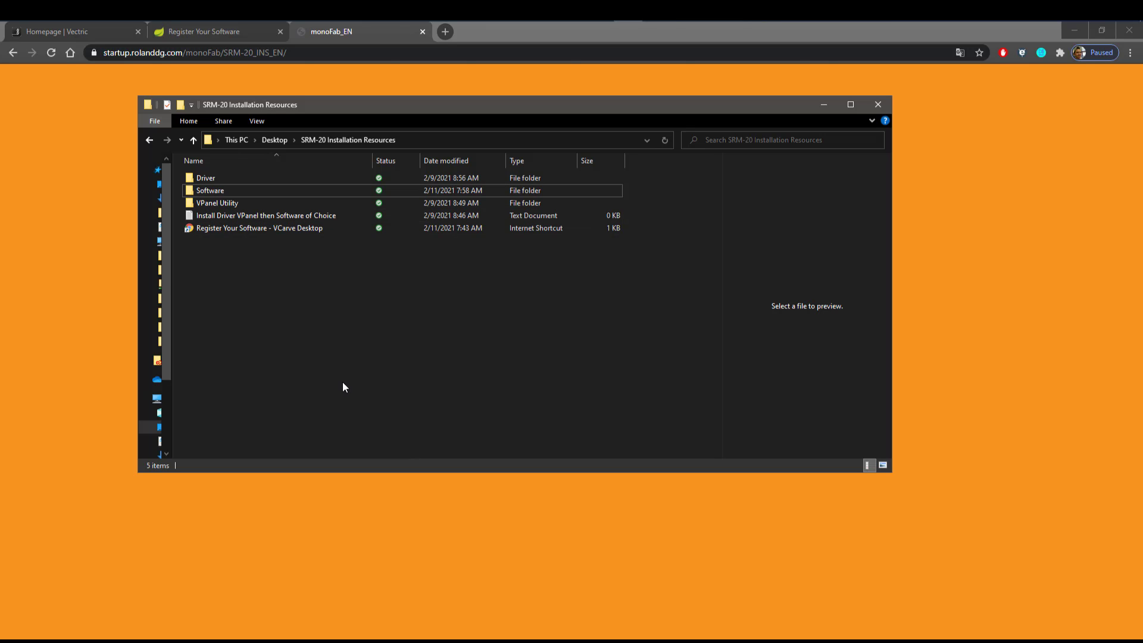
- Look over the Driver and VPanel Utility folders in SRM-20 Installation Resources
{"action": "left_click", "coordinate": [211, 179]}
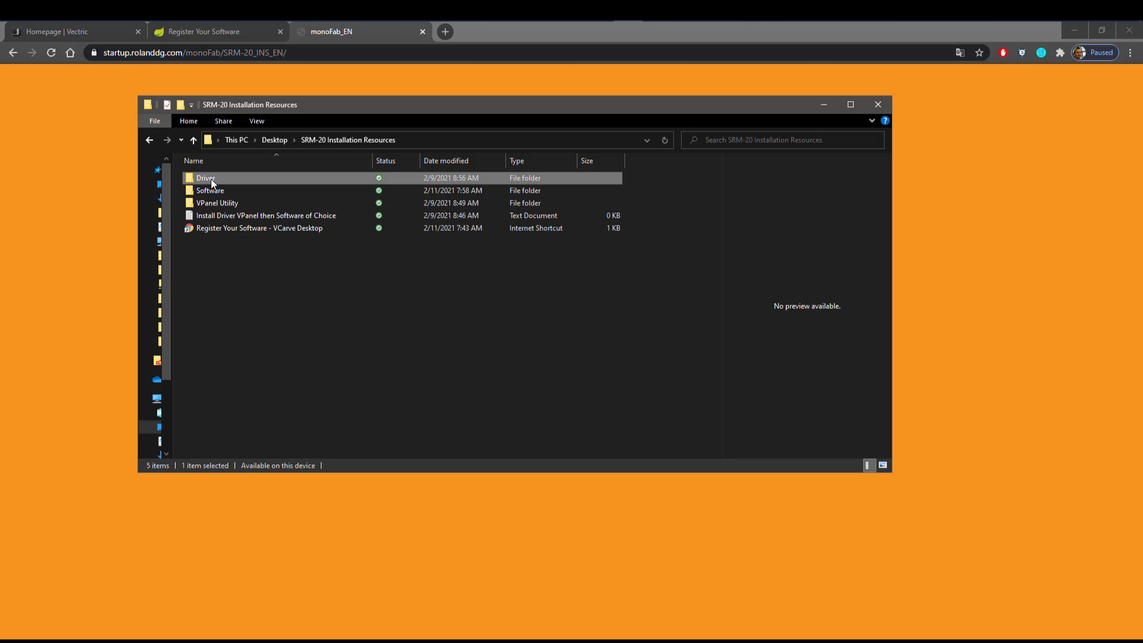
{"action": "left_click", "coordinate": [242, 202]}
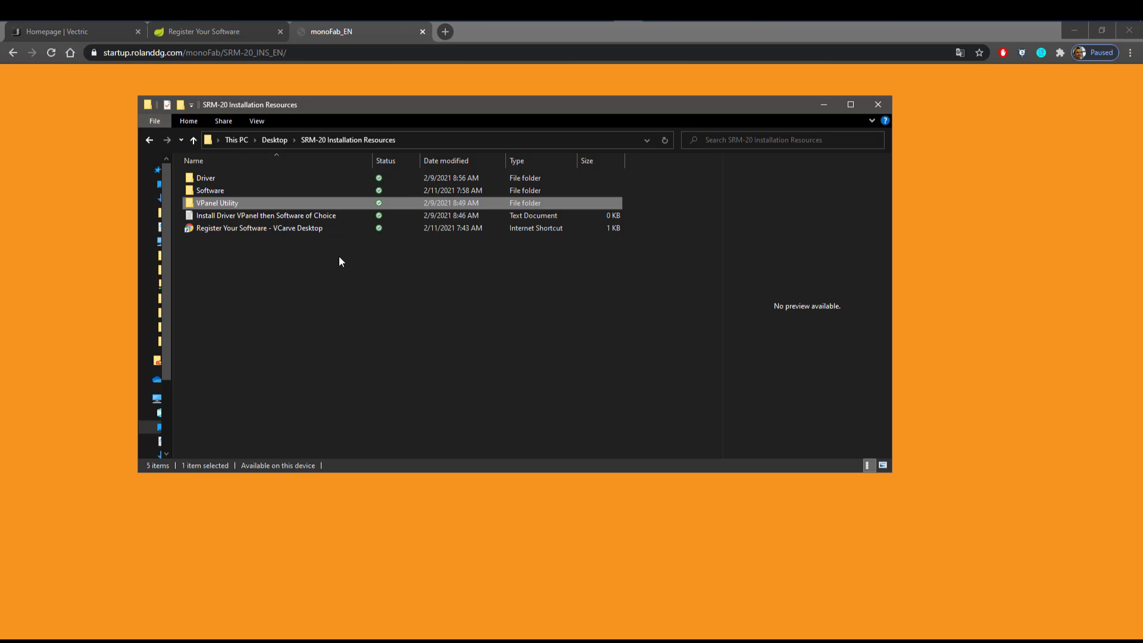
{"action": "left_click", "coordinate": [326, 262]}
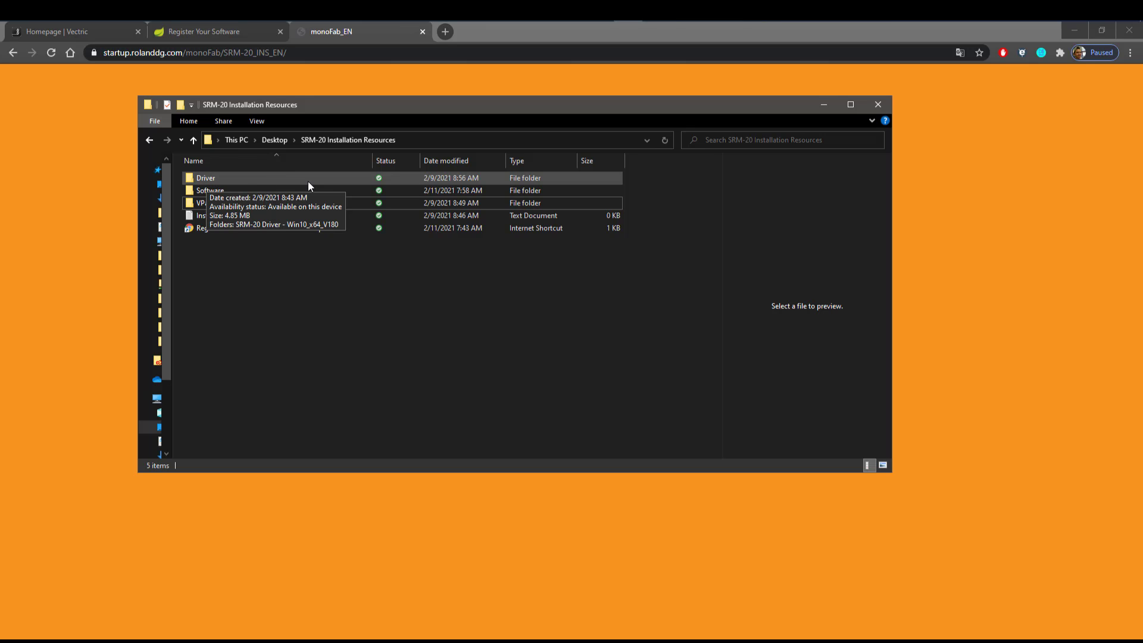
- Open Driver > SRM-20 Driver - Win10_x64_V180 and launch the SETUP64 installer
{"action": "left_click", "coordinate": [240, 180]}
{"action": "left_click", "coordinate": [241, 205]}
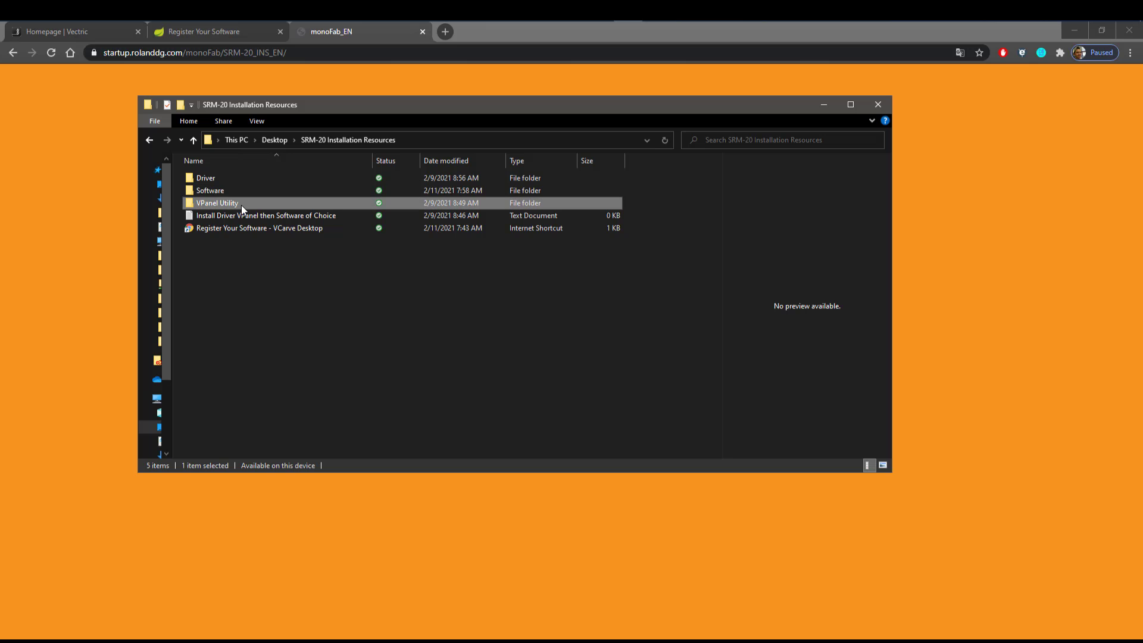
{"action": "left_click", "coordinate": [216, 183]}
{"action": "double_click", "coordinate": [209, 180]}
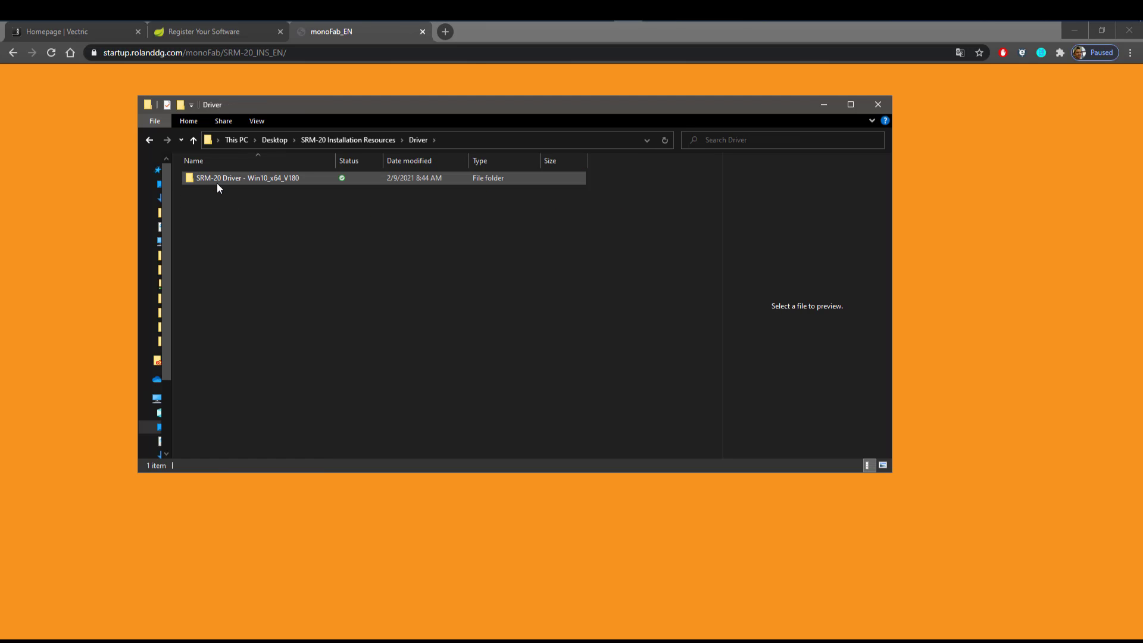
{"action": "double_click", "coordinate": [220, 180]}
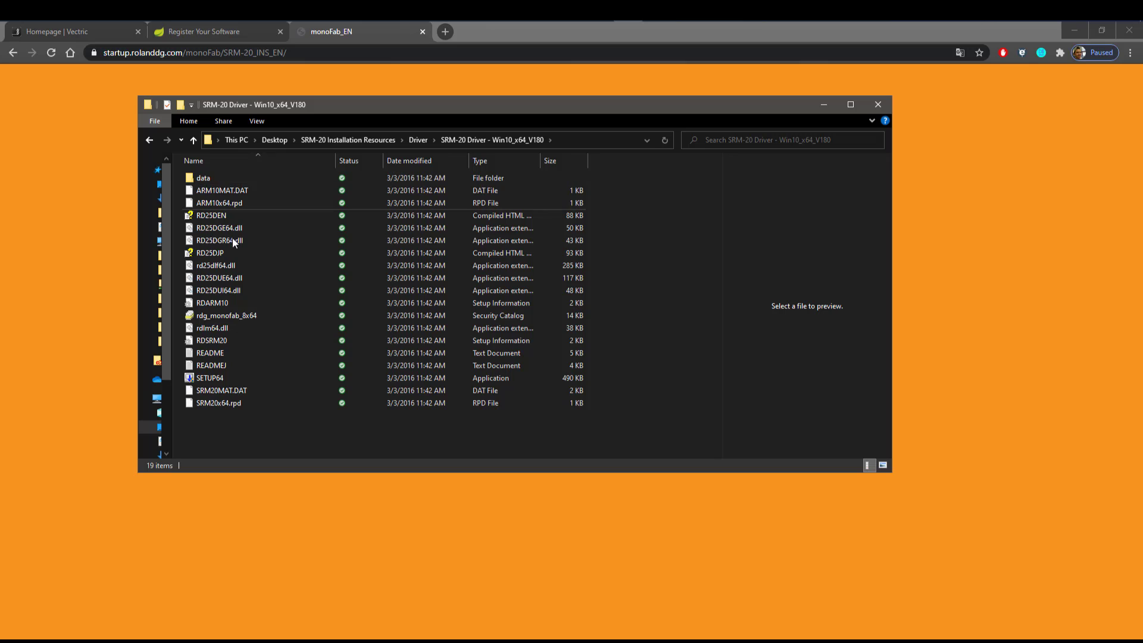
{"action": "left_click", "coordinate": [213, 381]}
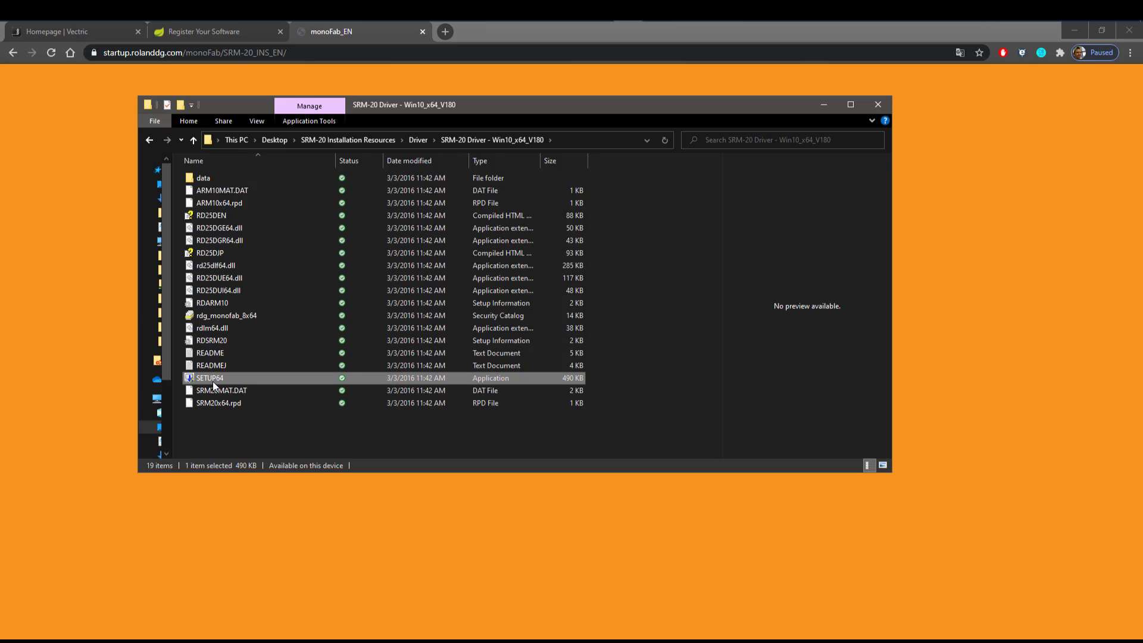
{"action": "double_click", "coordinate": [213, 381]}
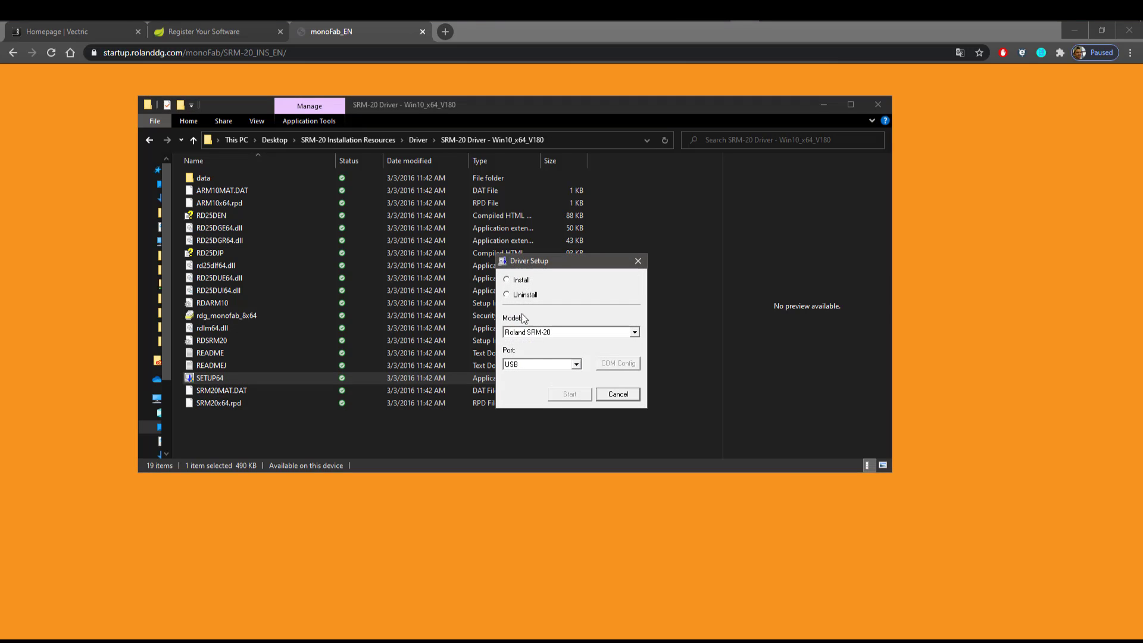
- Install the SRM-20 driver, accepting the licence and finishing the wizard
{"action": "left_click_drag", "start_coordinate": [538, 259], "coordinate": [428, 220]}
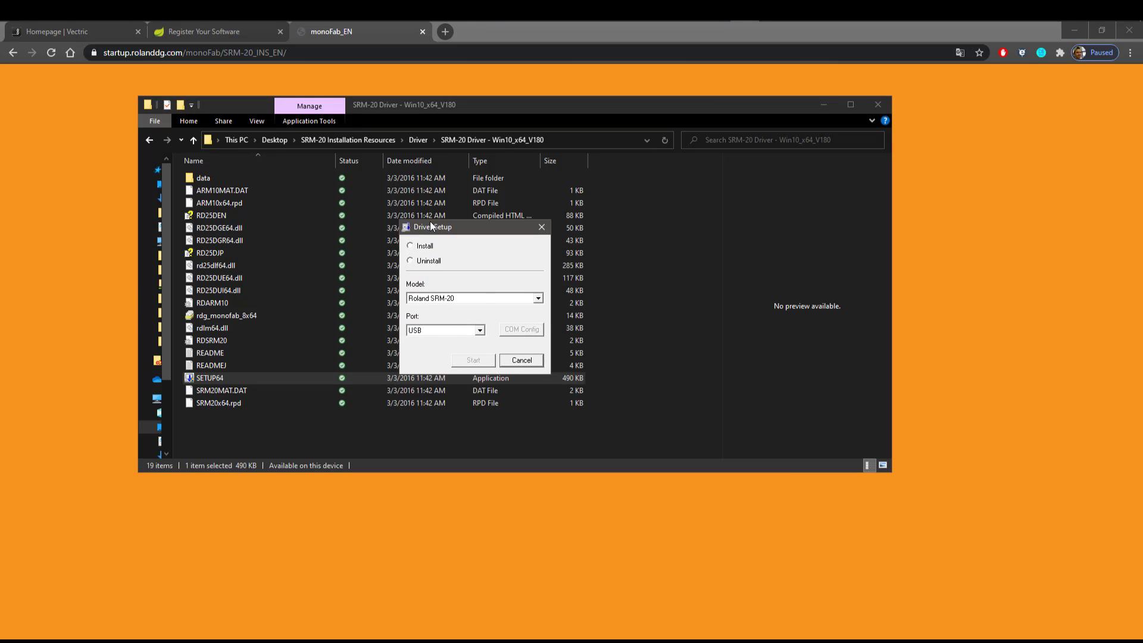
{"action": "left_click", "coordinate": [410, 243]}
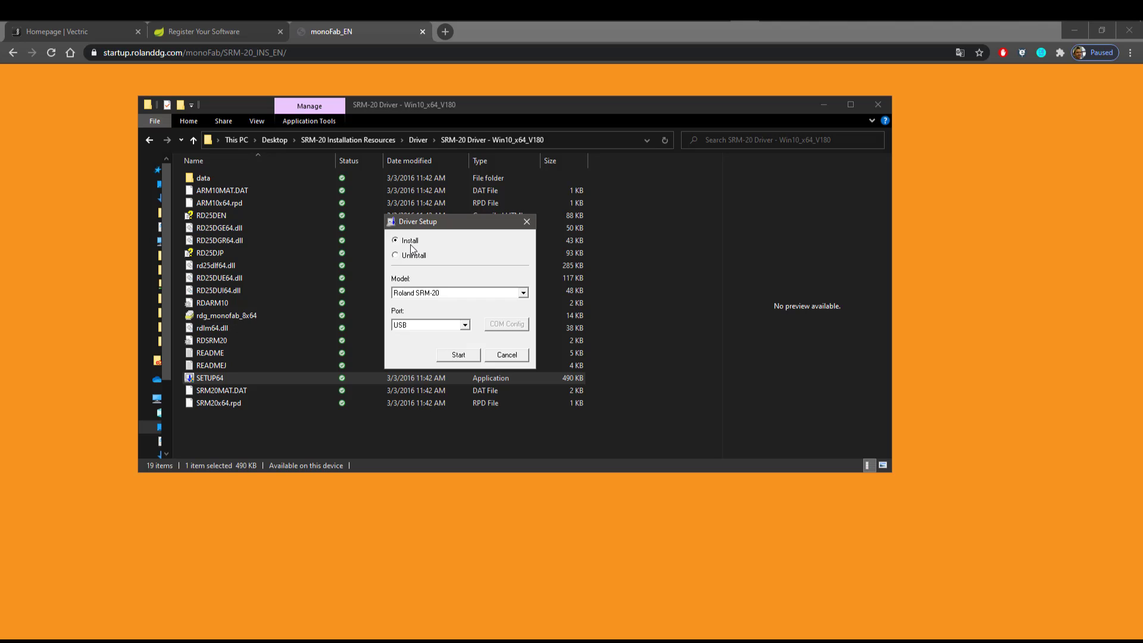
{"action": "left_click", "coordinate": [463, 357]}
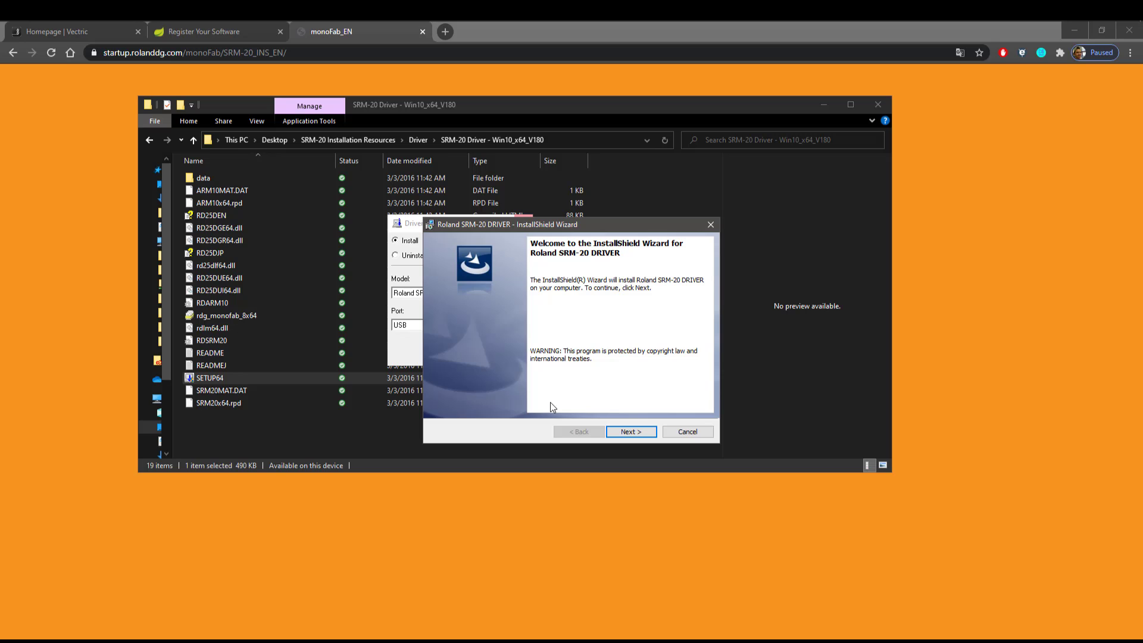
{"action": "left_click", "coordinate": [624, 430]}
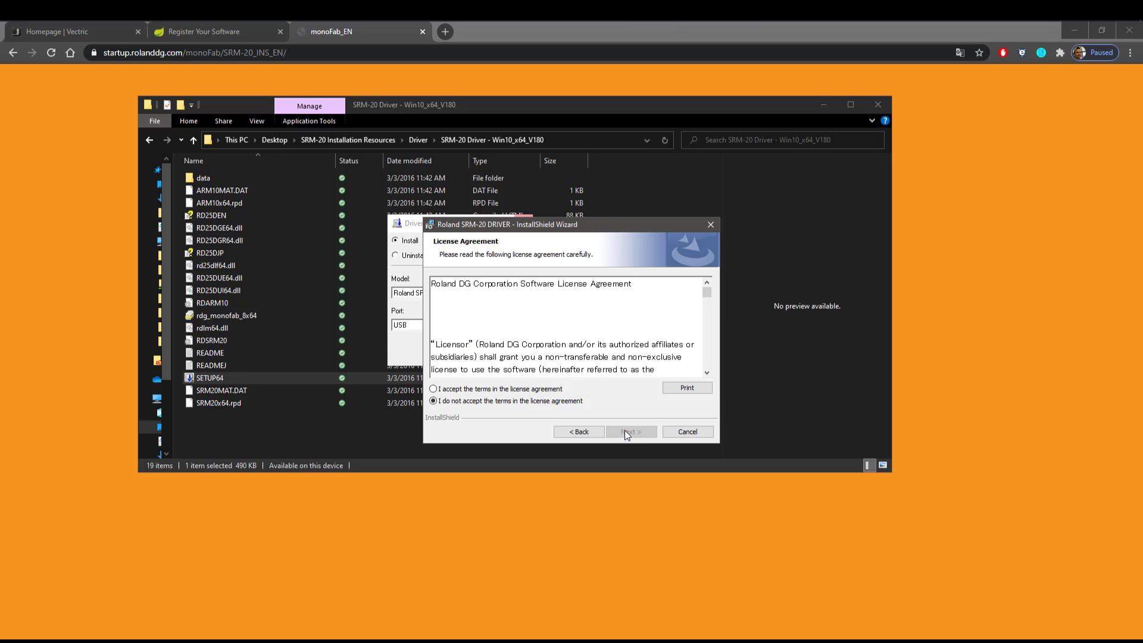
{"action": "left_click", "coordinate": [432, 389]}
{"action": "left_click", "coordinate": [648, 430]}
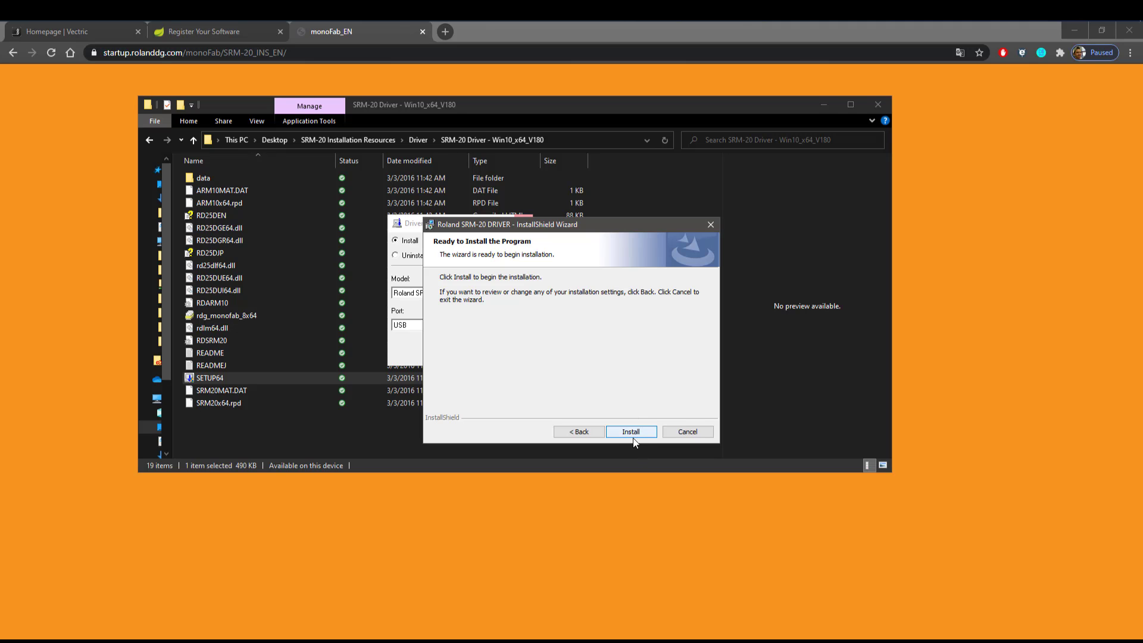
{"action": "left_click", "coordinate": [628, 434]}
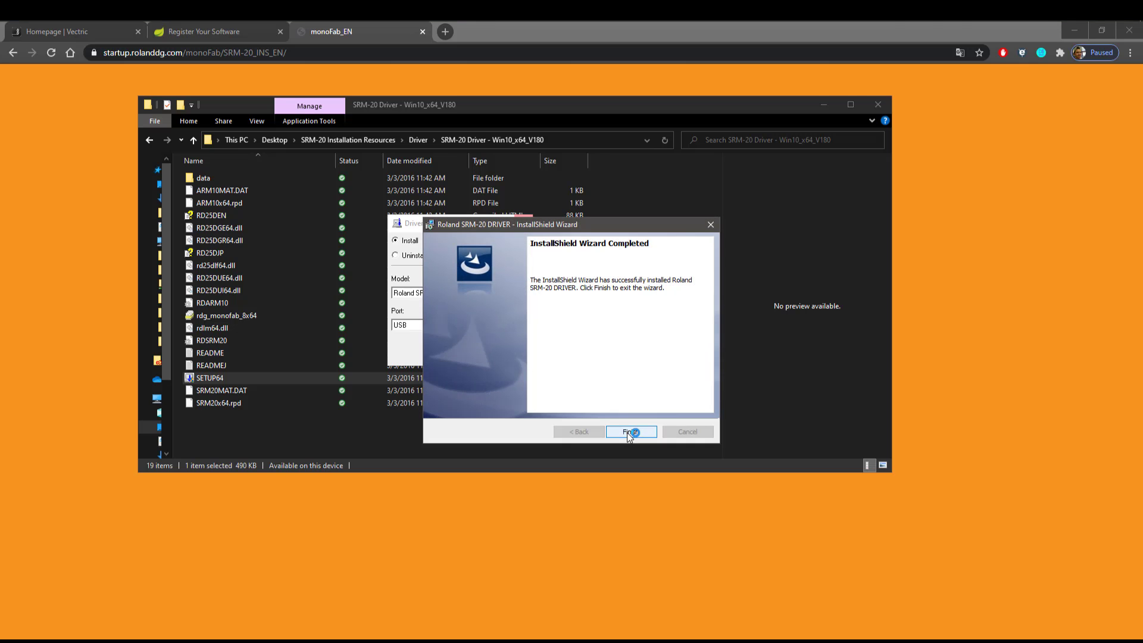
{"action": "left_click", "coordinate": [631, 429]}
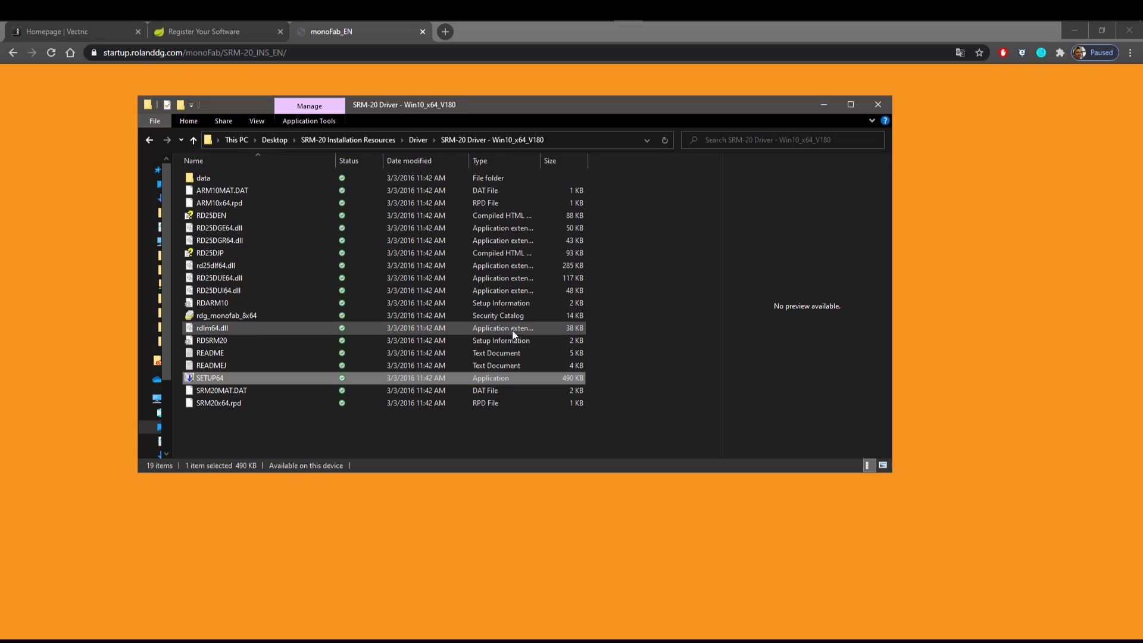
- Go back to SRM-20 Installation Resources and run the VPanel Utility setup
{"action": "left_click", "coordinate": [387, 140]}
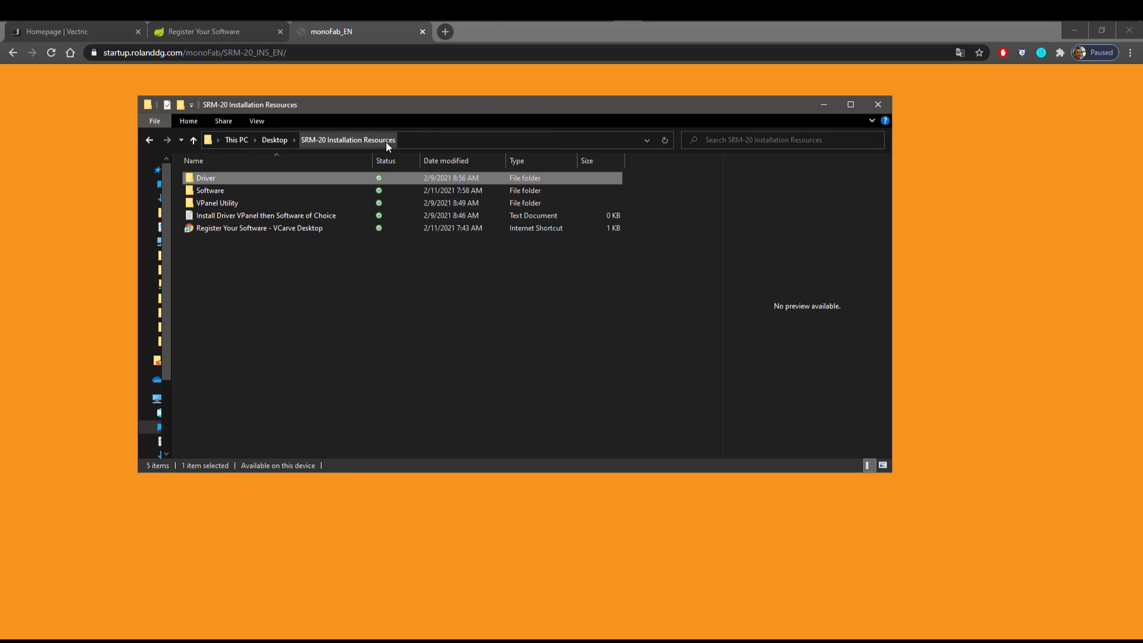
{"action": "double_click", "coordinate": [300, 205]}
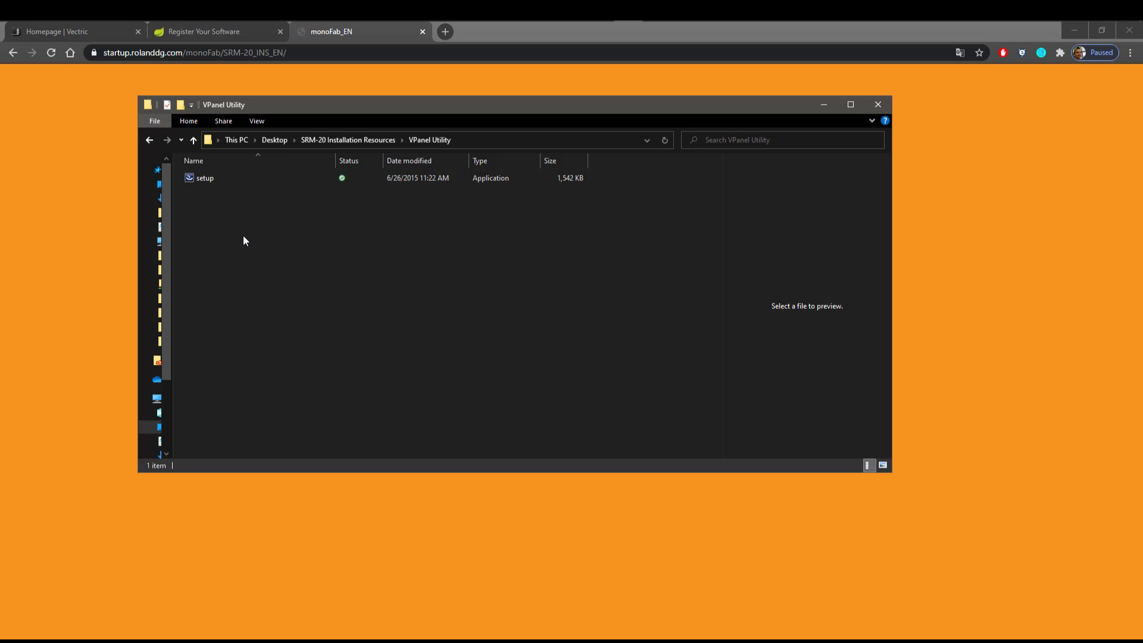
{"action": "double_click", "coordinate": [201, 184]}
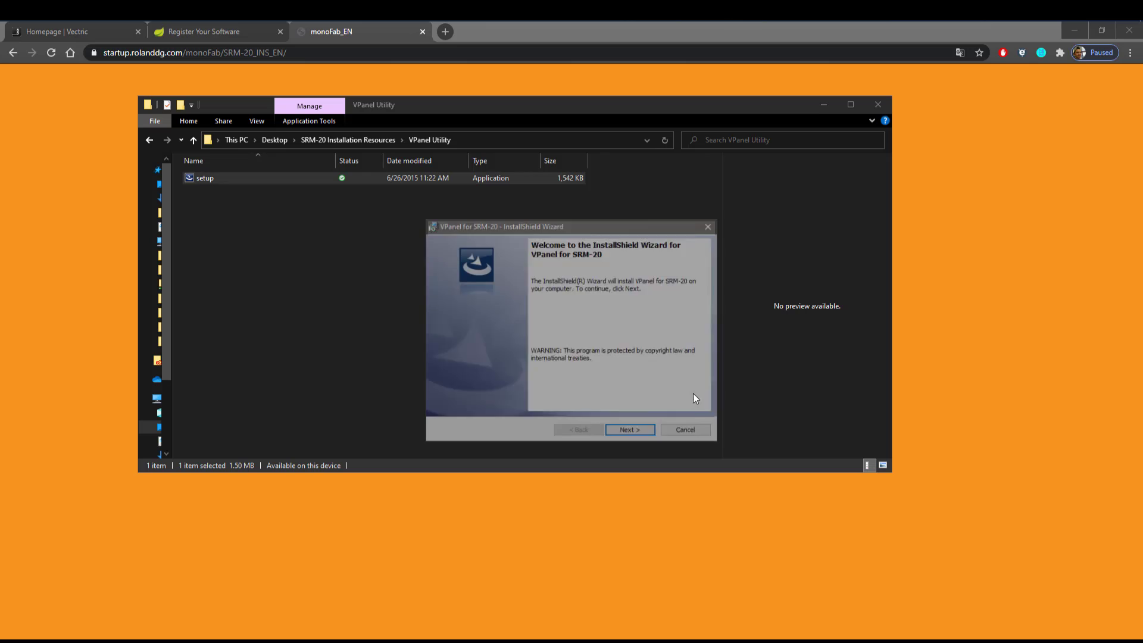
- Install VPanel for SRM-20 with the licence accepted and the default folder
{"action": "left_click", "coordinate": [631, 432]}
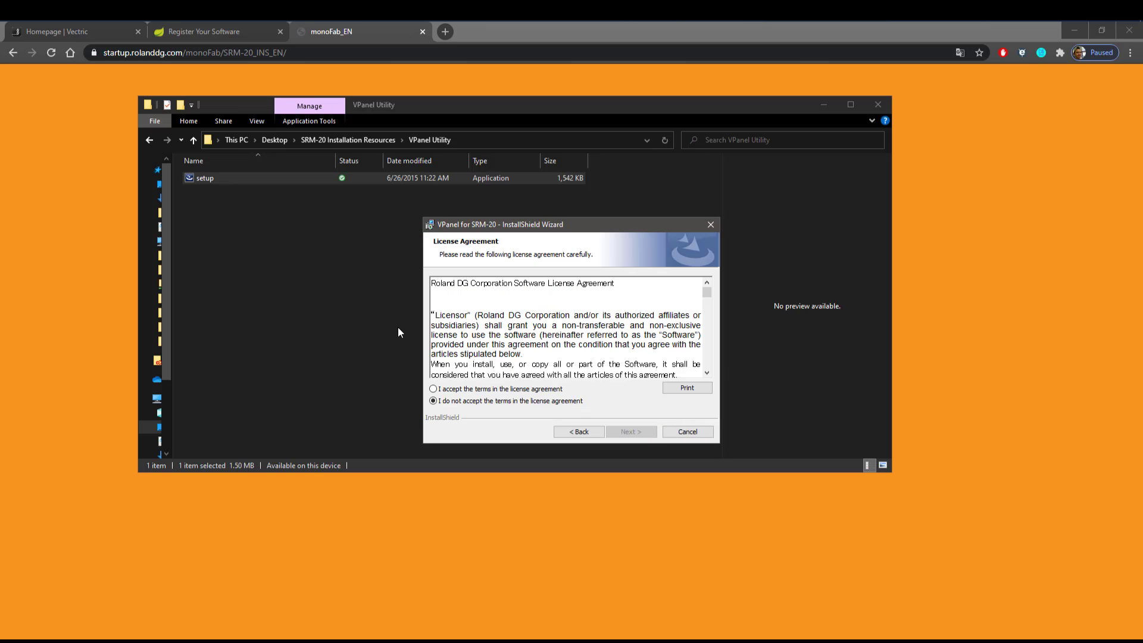
{"action": "left_click", "coordinate": [447, 388]}
{"action": "left_click", "coordinate": [619, 432]}
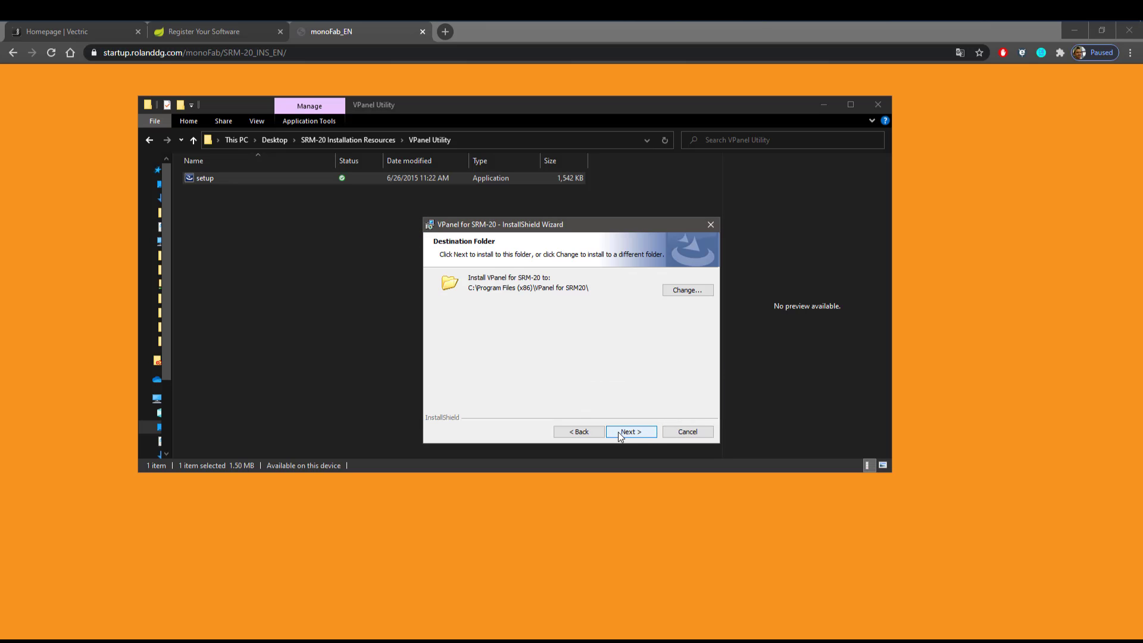
{"action": "left_click", "coordinate": [620, 432]}
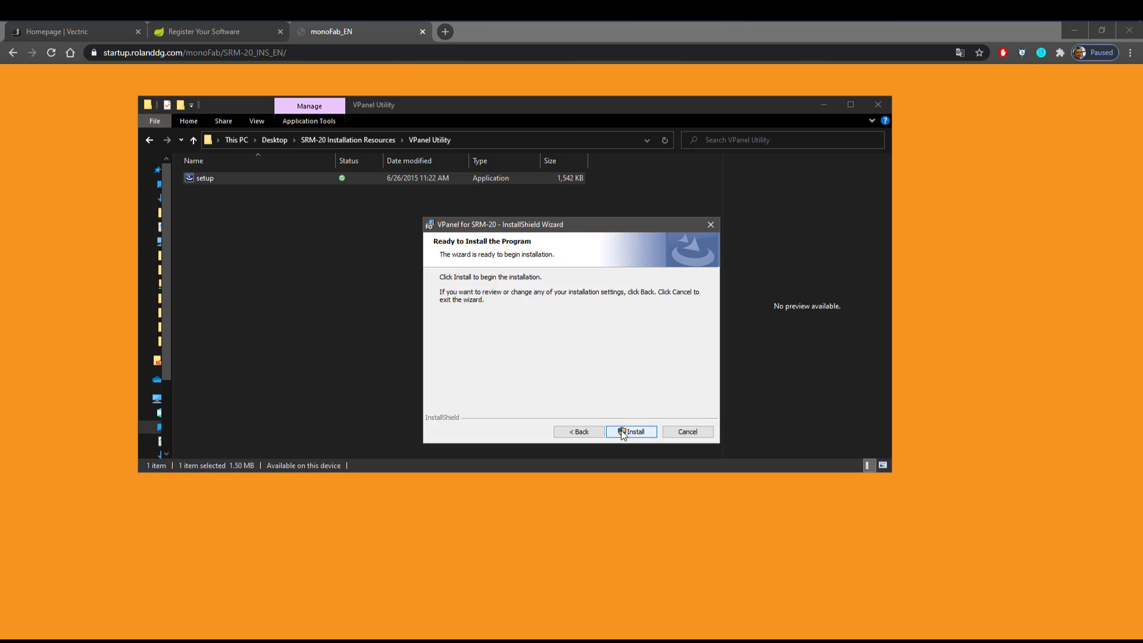
{"action": "left_click", "coordinate": [620, 431]}
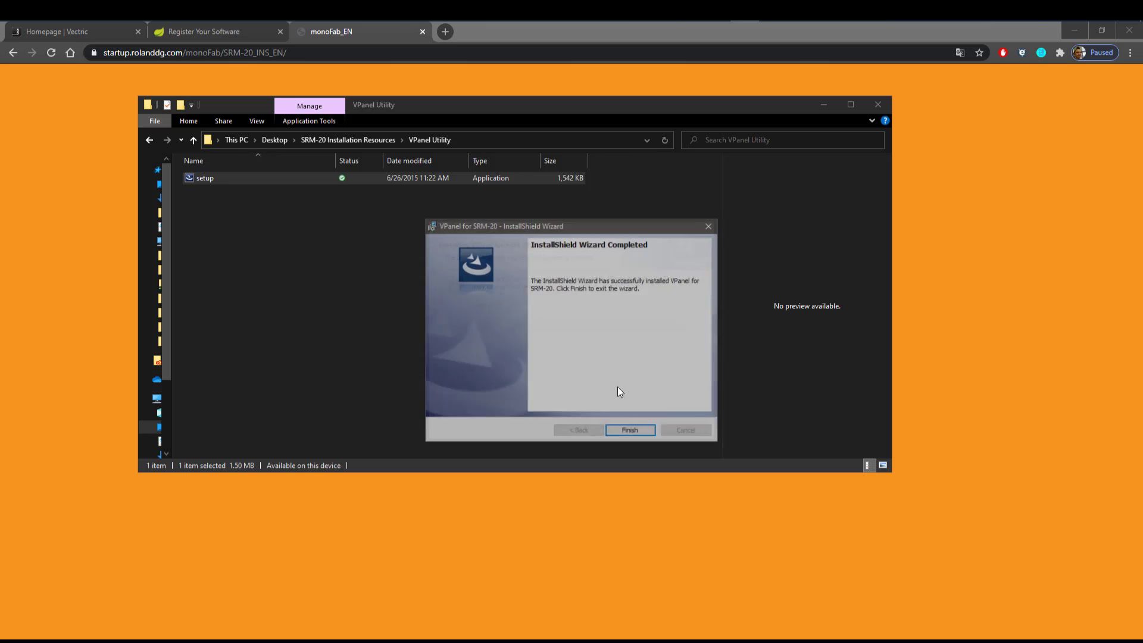
{"action": "left_click", "coordinate": [626, 430]}
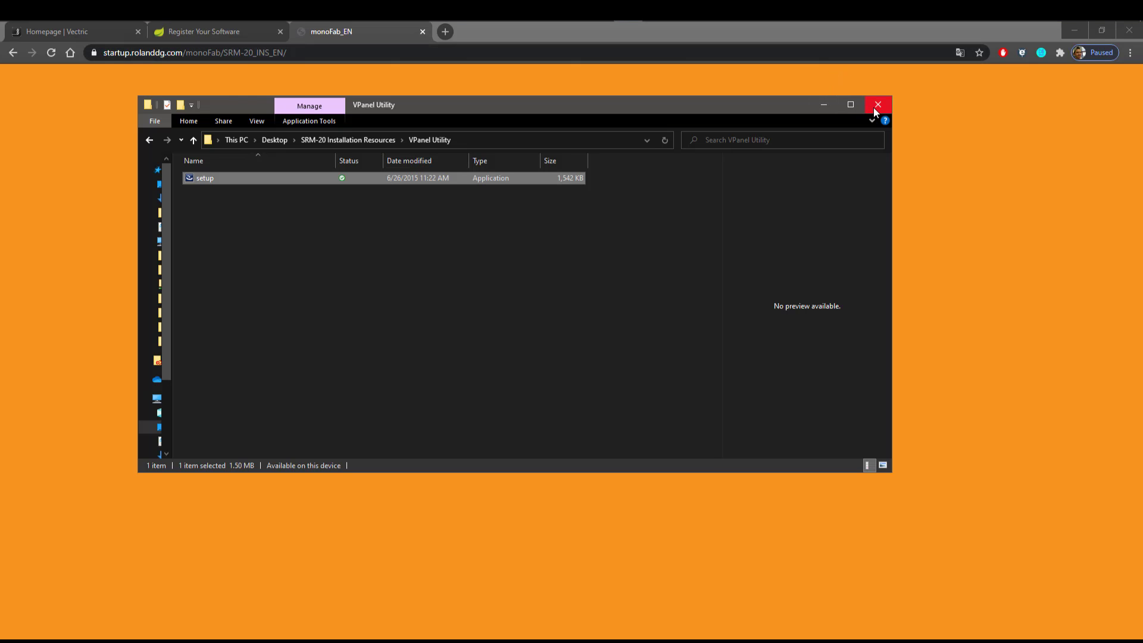
- Launch VPanel for SRM-20 from the Windows search using 'vp'
{"action": "key", "text": "super"}
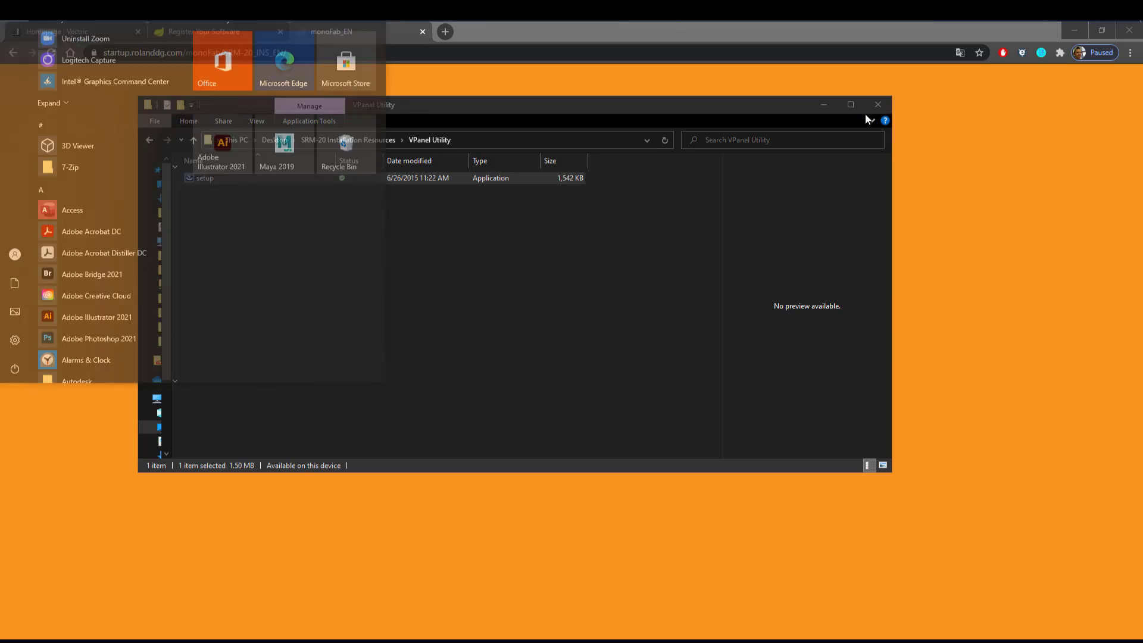
{"action": "type", "text": "vp"}
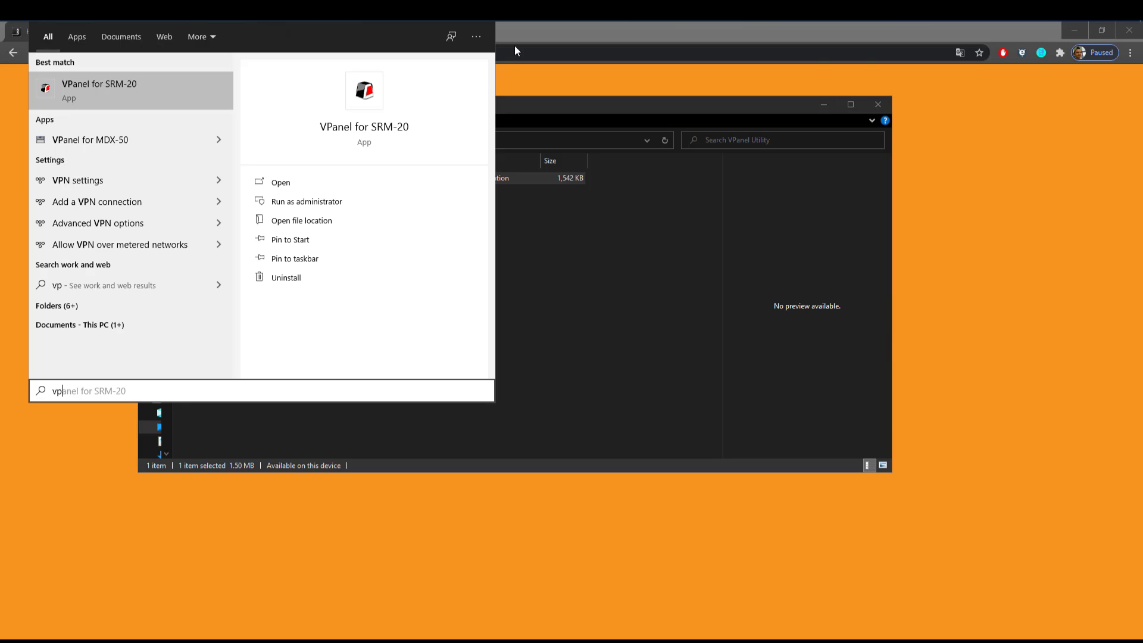
{"action": "left_click", "coordinate": [128, 84]}
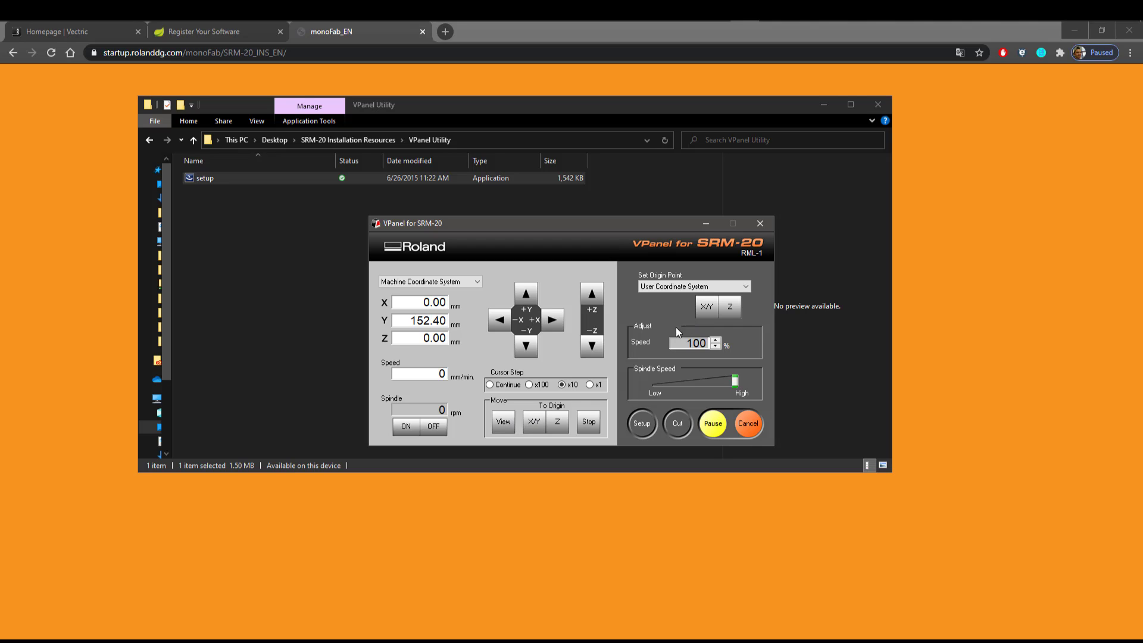
- Send the head to the View position, close VPanel, and return to SRM-20 Installation Resources
{"action": "left_click", "coordinate": [502, 423]}
{"action": "left_click_drag", "start_coordinate": [592, 224], "coordinate": [429, 178]}
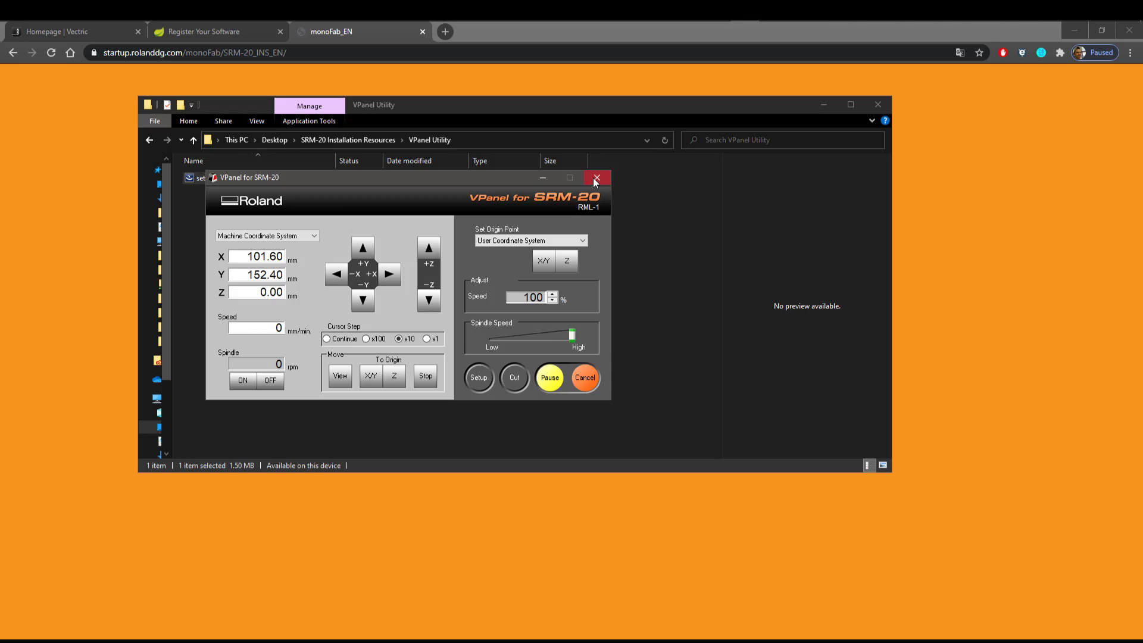
{"action": "left_click", "coordinate": [596, 178]}
{"action": "left_click", "coordinate": [306, 141]}
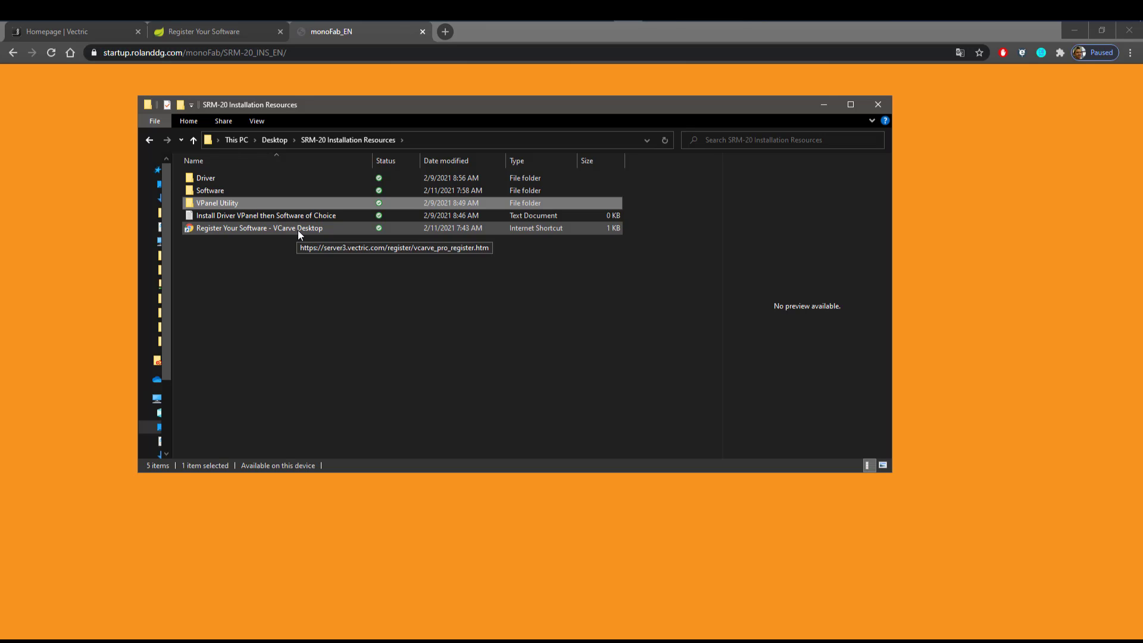
{"action": "left_click", "coordinate": [520, 294]}
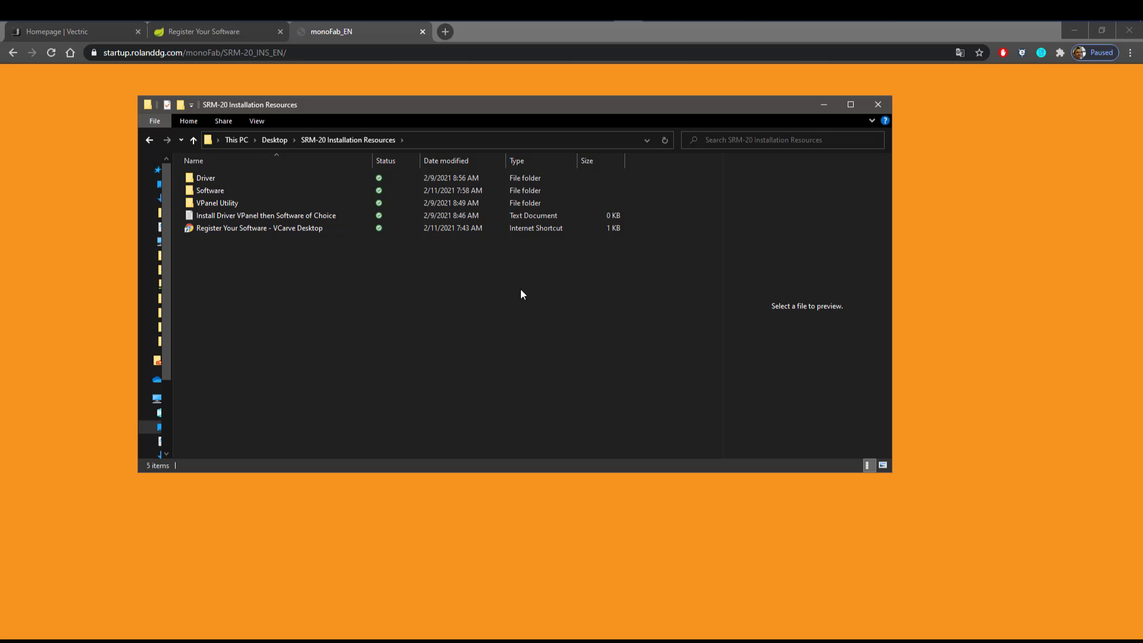
{"action": "left_click", "coordinate": [276, 230]}
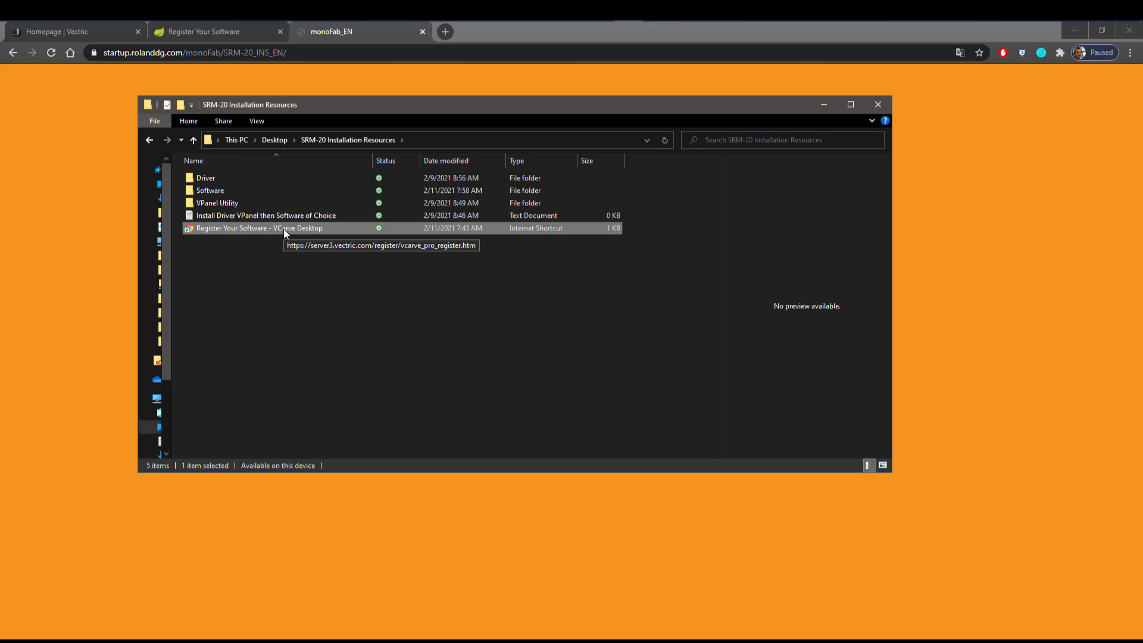
- Open the 'Register Your Software - VCarve Desktop' shortcut and scroll through the registration page
{"action": "double_click", "coordinate": [283, 229]}
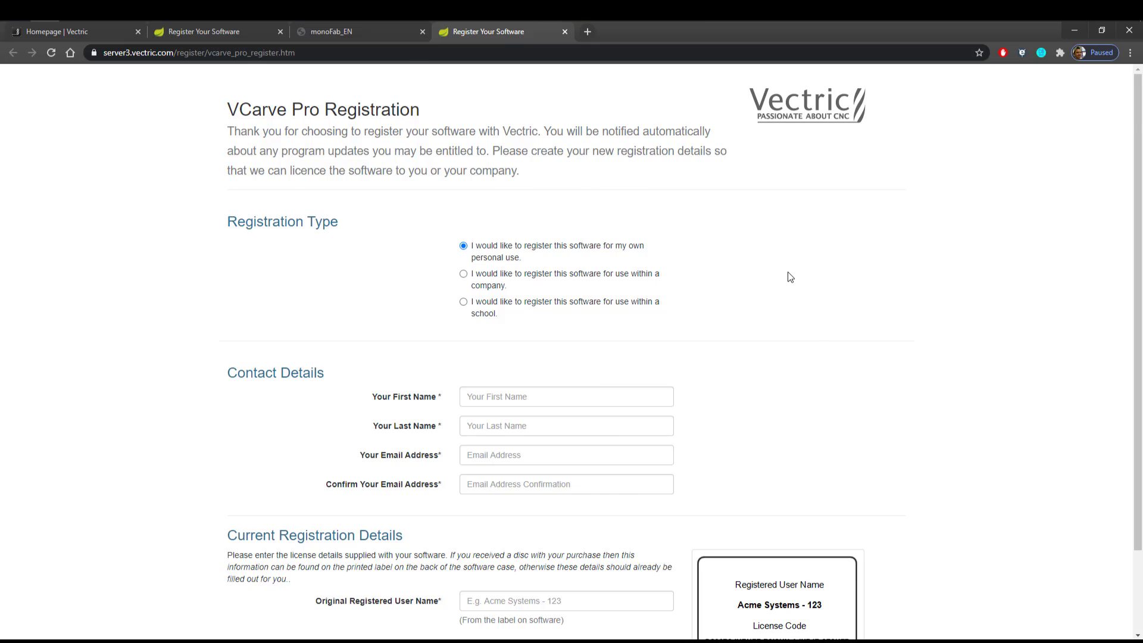
{"action": "scroll", "coordinate": [790, 278], "scroll_direction": "down", "scroll_amount": 1}
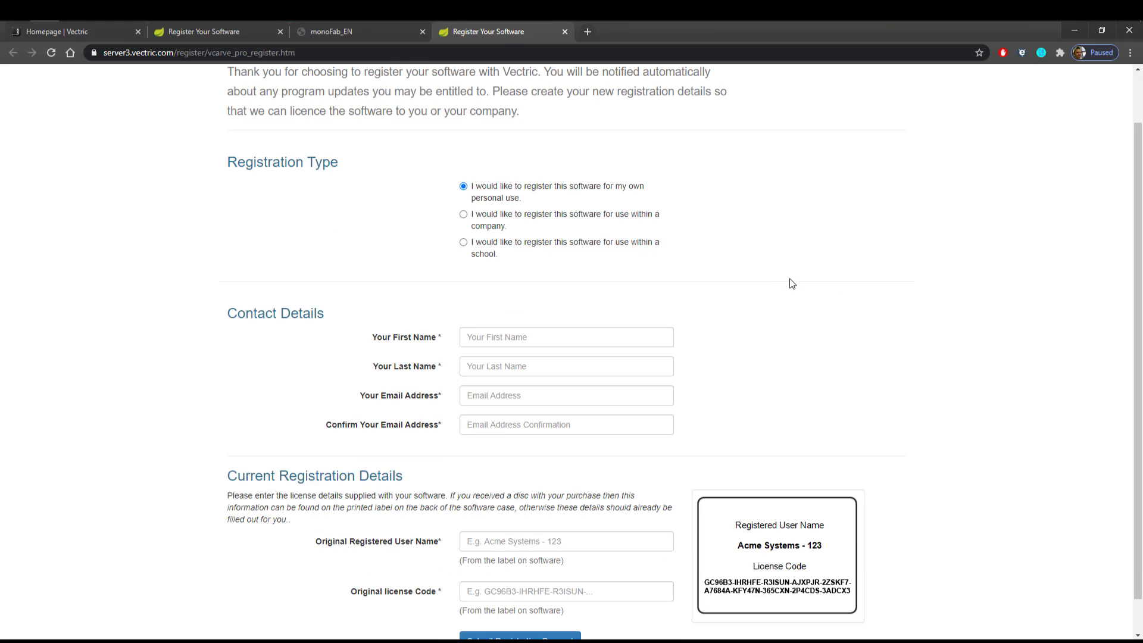
{"action": "scroll", "coordinate": [811, 356], "scroll_direction": "down", "scroll_amount": 1}
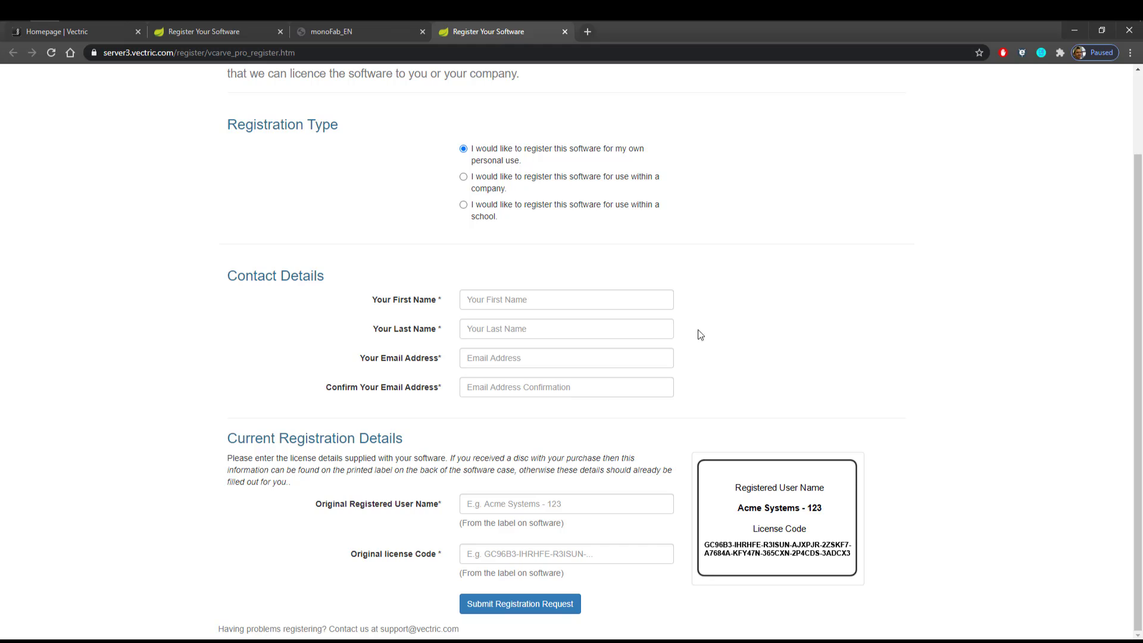
{"action": "scroll", "coordinate": [656, 332], "scroll_direction": "up", "scroll_amount": 2}
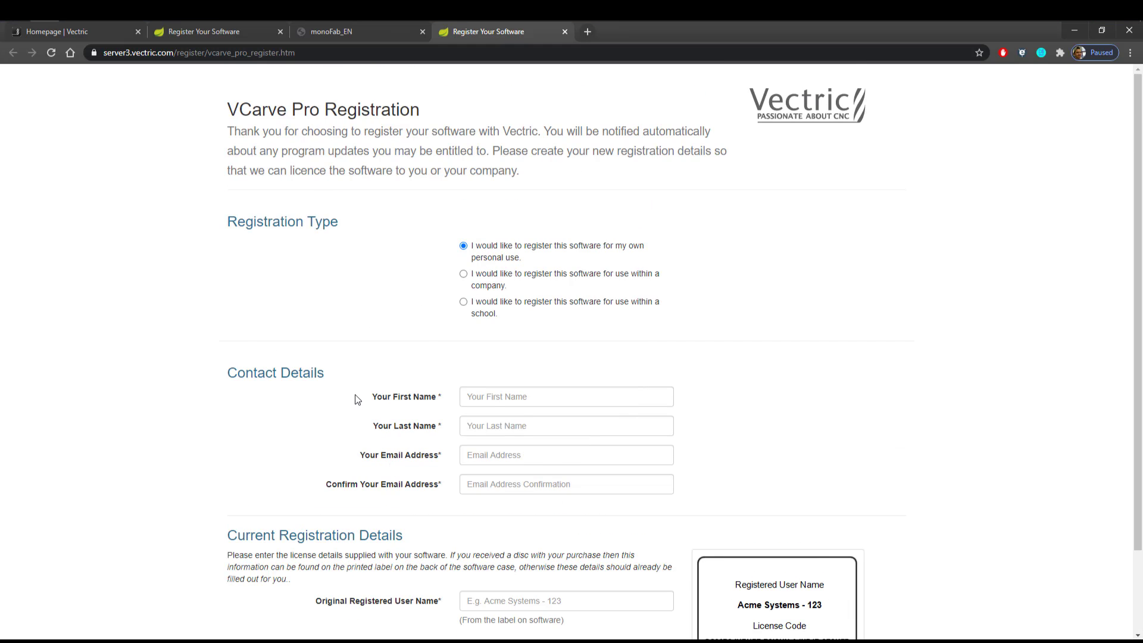
{"action": "scroll", "coordinate": [511, 473], "scroll_direction": "down", "scroll_amount": 1}
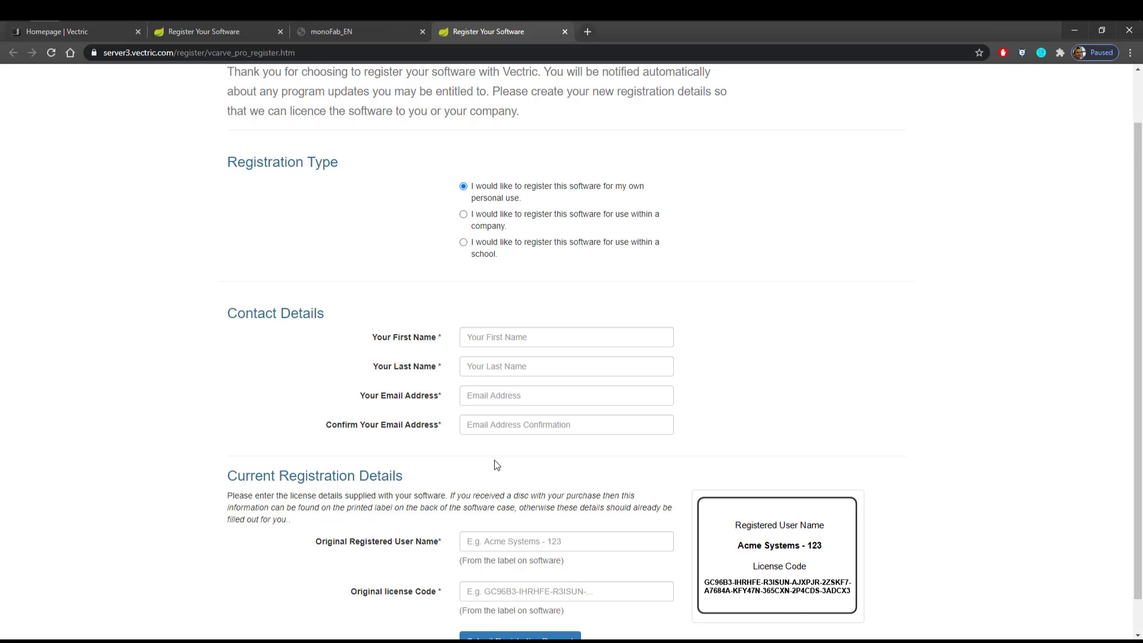
{"action": "scroll", "coordinate": [493, 461], "scroll_direction": "down", "scroll_amount": 1}
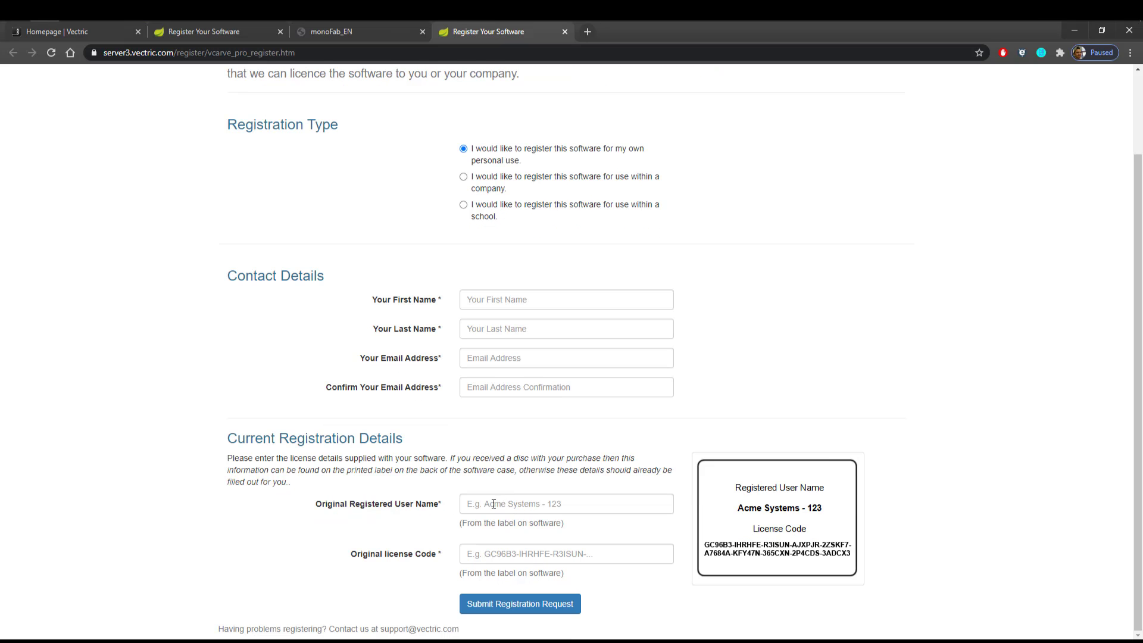
- Go to the original registered user name and licence code fields, then back to the form's top
{"action": "left_click", "coordinate": [511, 508]}
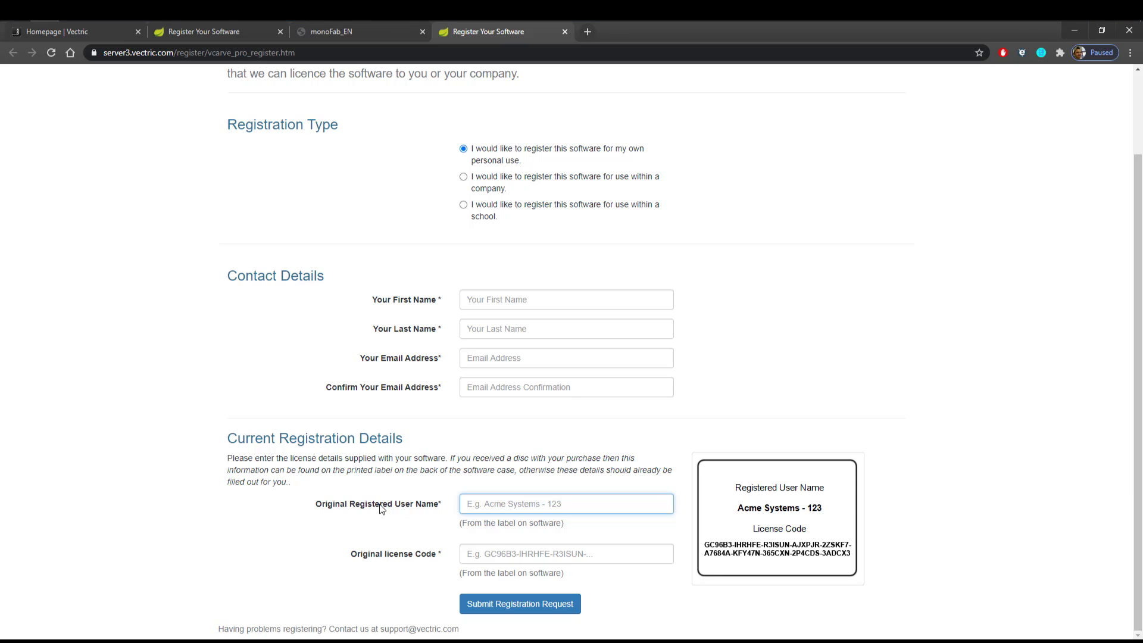
{"action": "left_click", "coordinate": [470, 553]}
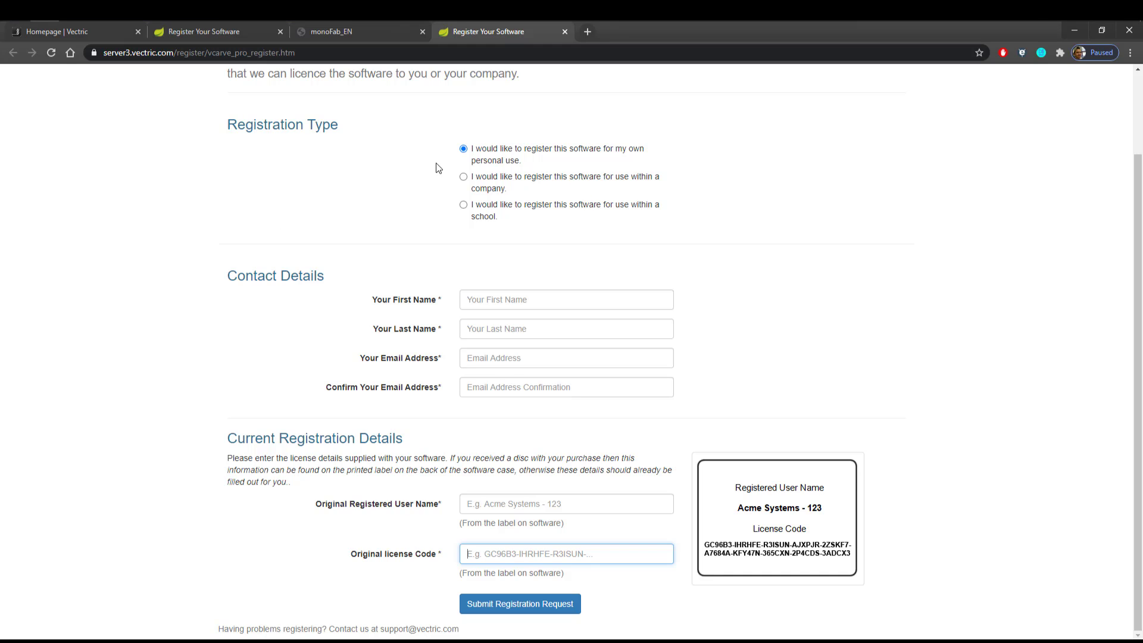
{"action": "scroll", "coordinate": [578, 265], "scroll_direction": "up", "scroll_amount": 1}
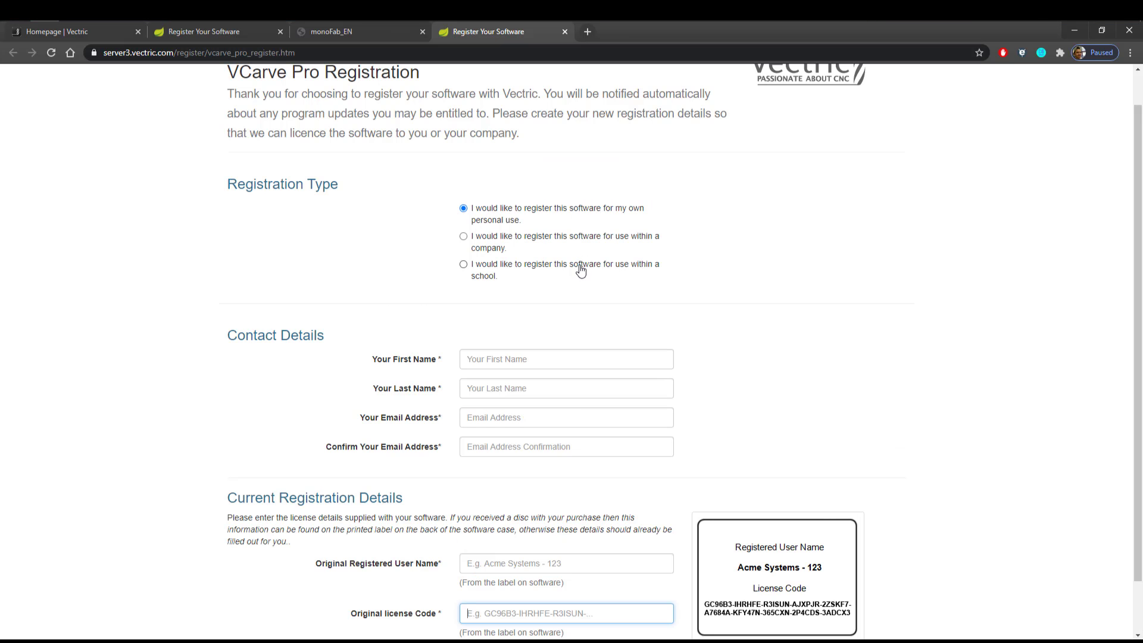
{"action": "scroll", "coordinate": [690, 302], "scroll_direction": "up", "scroll_amount": 1}
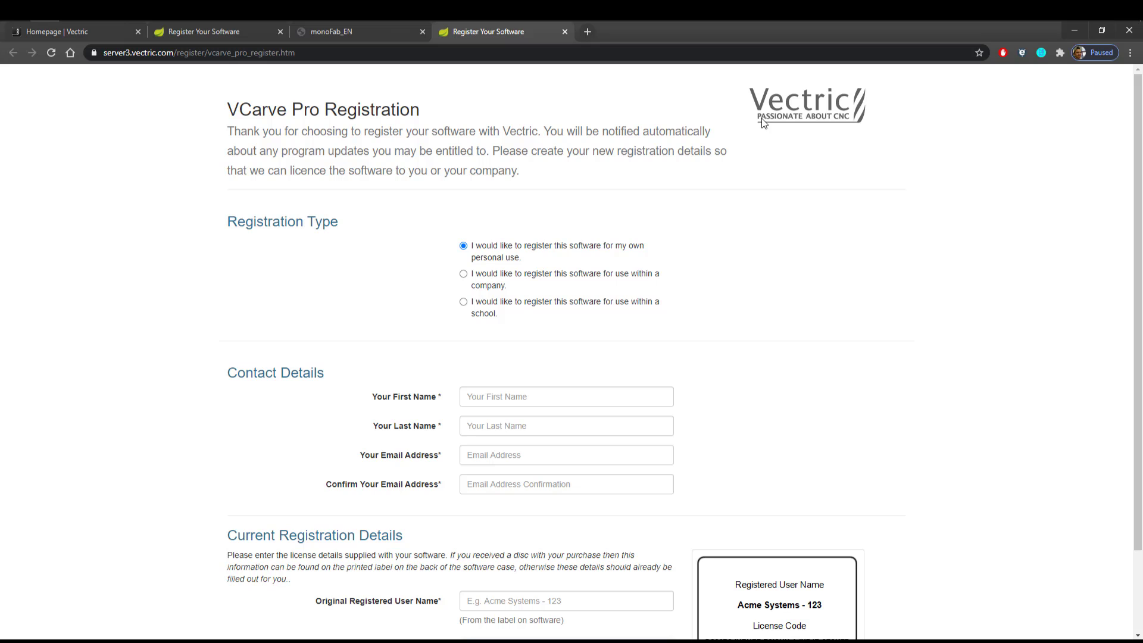
- Switch to the Vectric homepage tab, scroll to the download cards, then return to File Explorer
{"action": "left_click", "coordinate": [52, 32]}
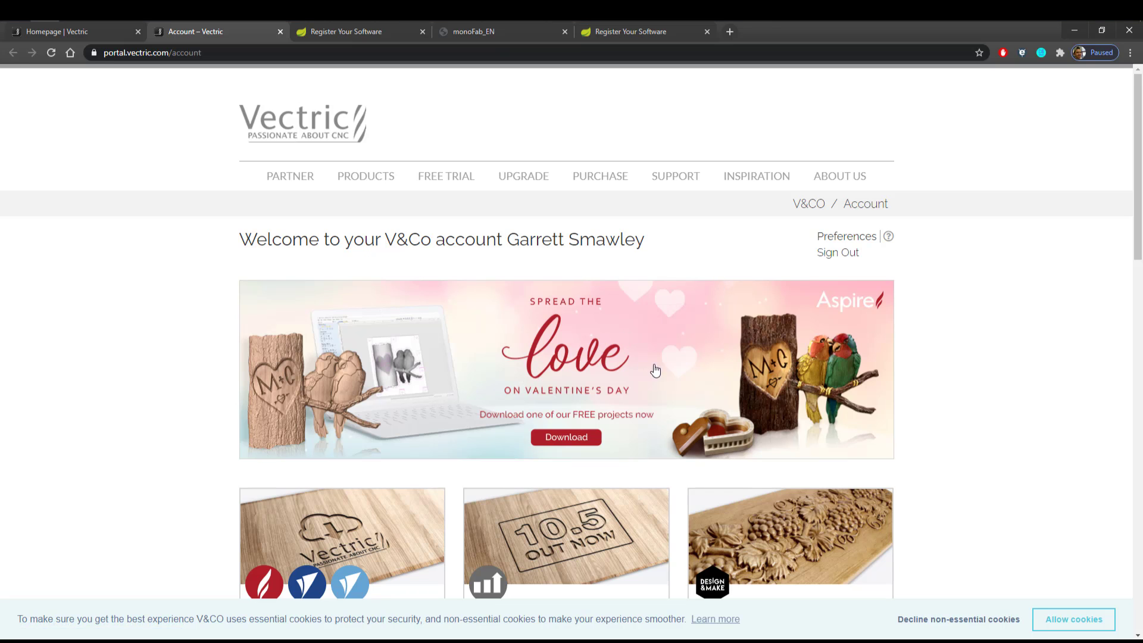
{"action": "scroll", "coordinate": [678, 357], "scroll_direction": "down", "scroll_amount": 2}
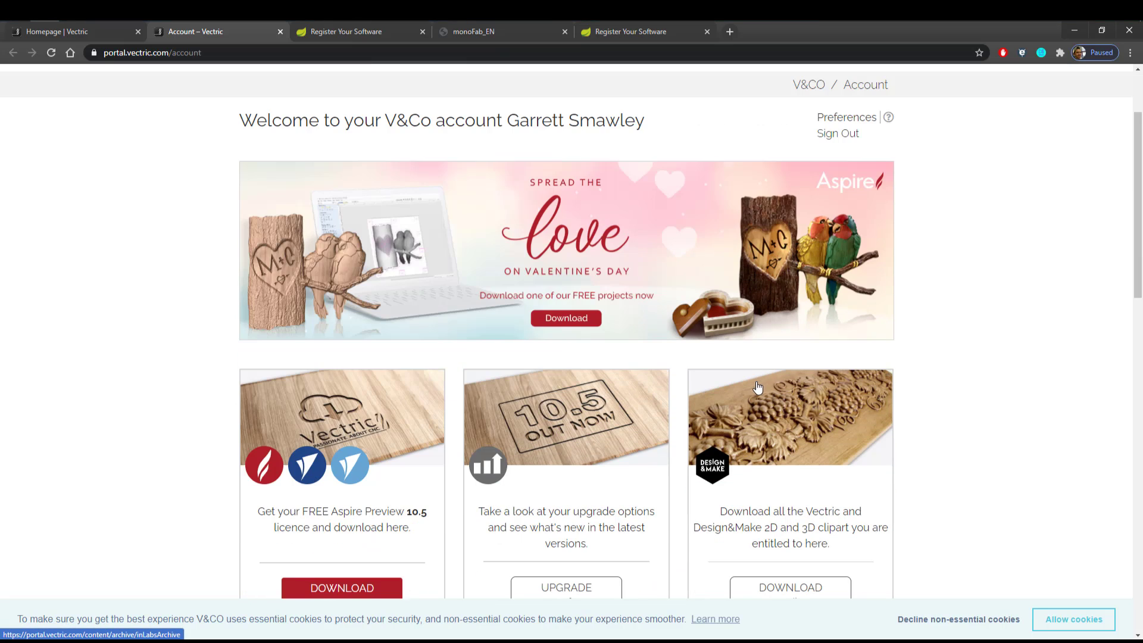
{"action": "scroll", "coordinate": [761, 384], "scroll_direction": "down", "scroll_amount": 1}
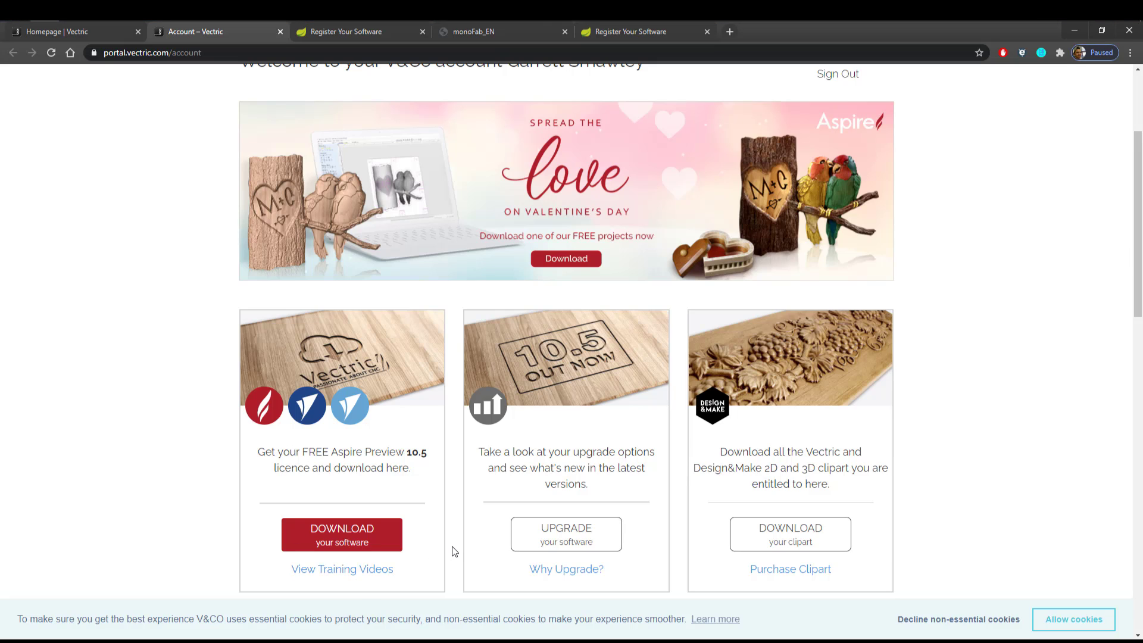
{"action": "key", "text": "alt+Tab"}
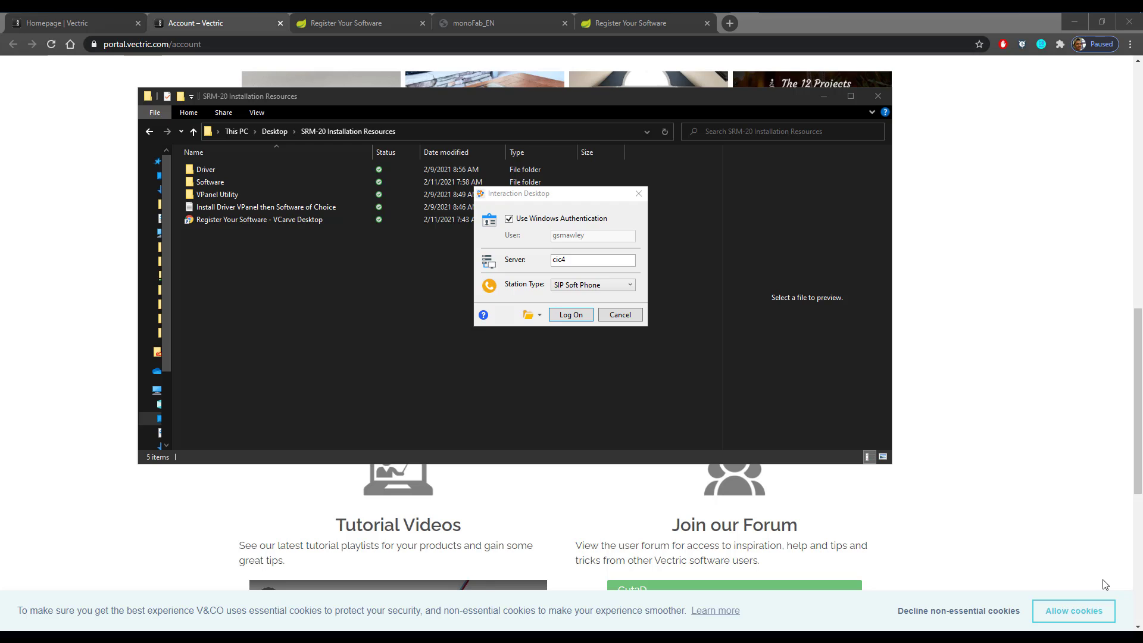
- Open Software > VCarve Desktop Installer and select VCarveDesktopV10507_Setup
{"action": "left_click", "coordinate": [650, 394]}
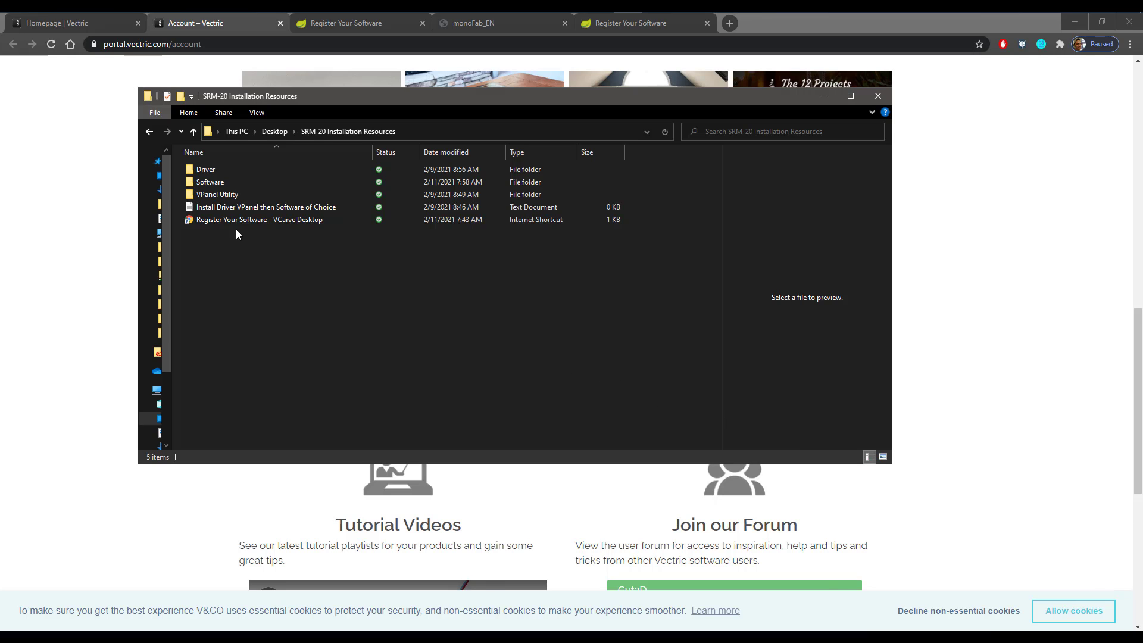
{"action": "double_click", "coordinate": [210, 183]}
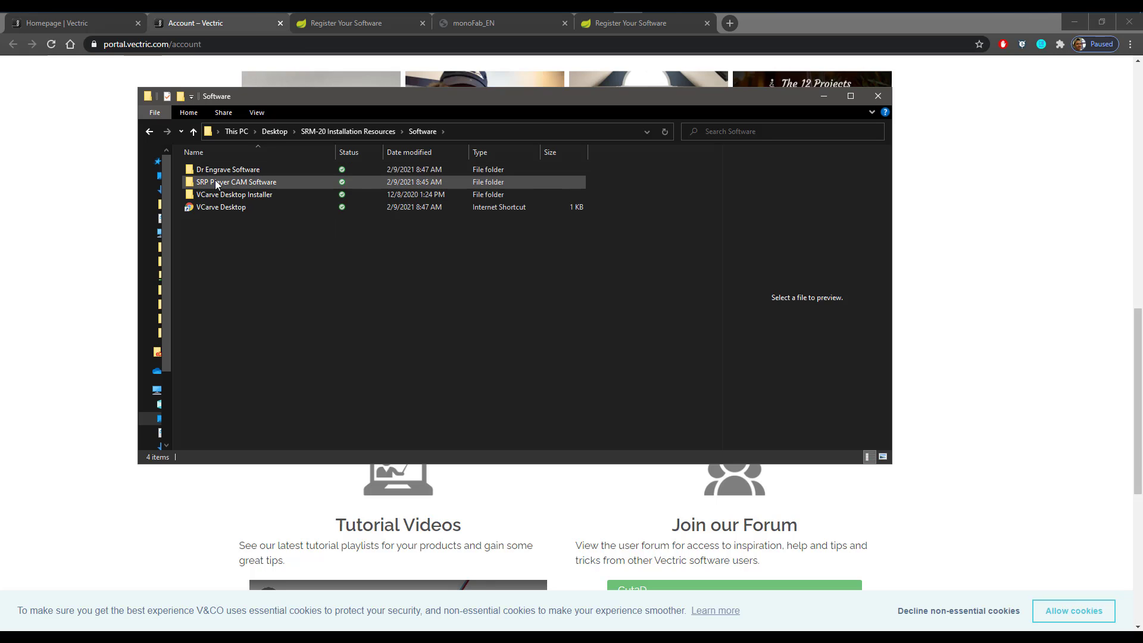
{"action": "mouse_move", "coordinate": [215, 182]}
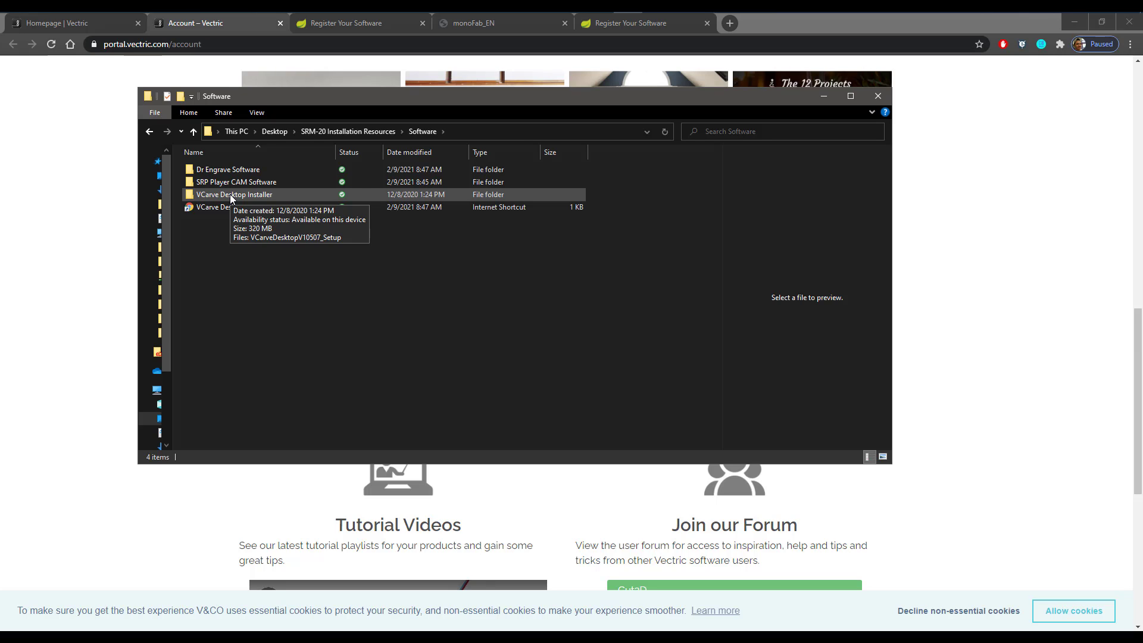
{"action": "double_click", "coordinate": [230, 197]}
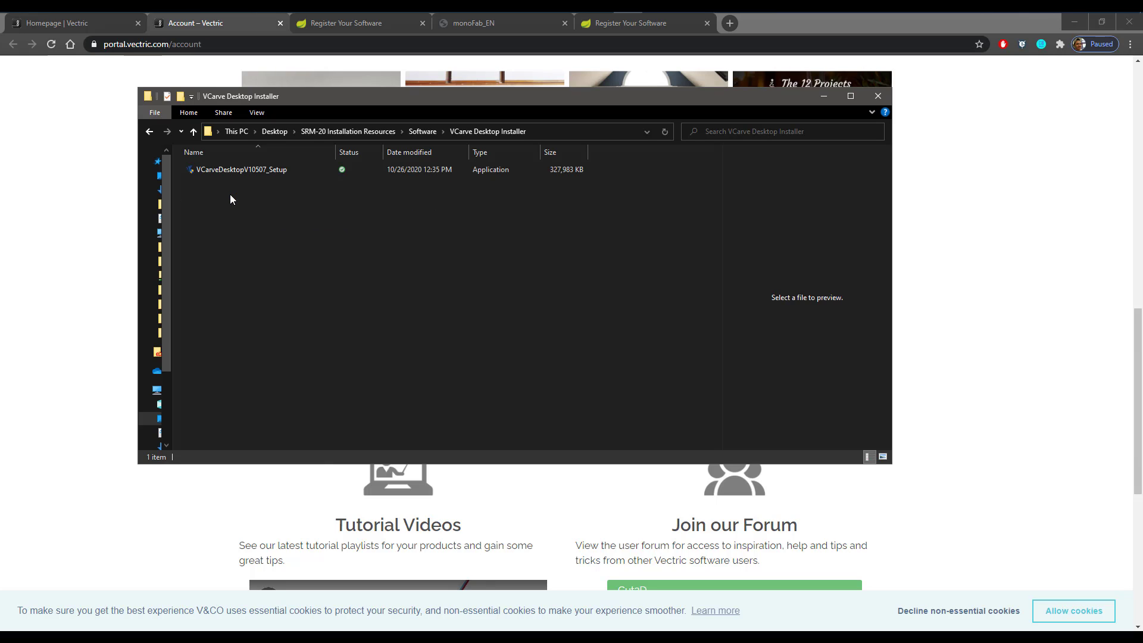
{"action": "left_click", "coordinate": [260, 175]}
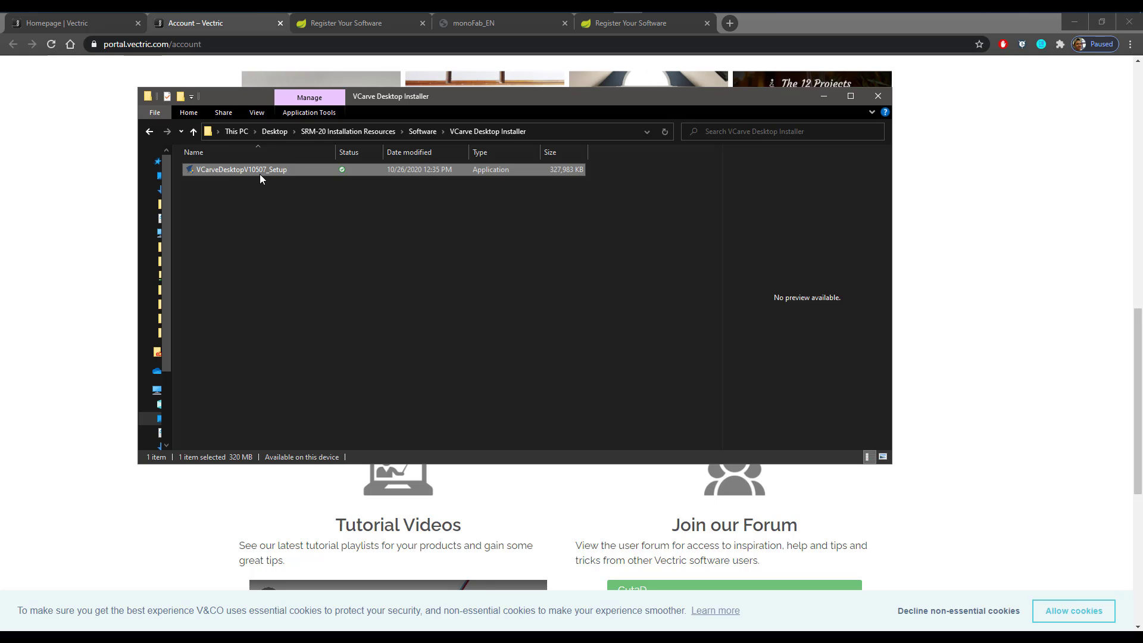
- Run VCarve Desktop setup in English, accept the licence, include VTransfer, and install with default locations
{"action": "double_click", "coordinate": [259, 174]}
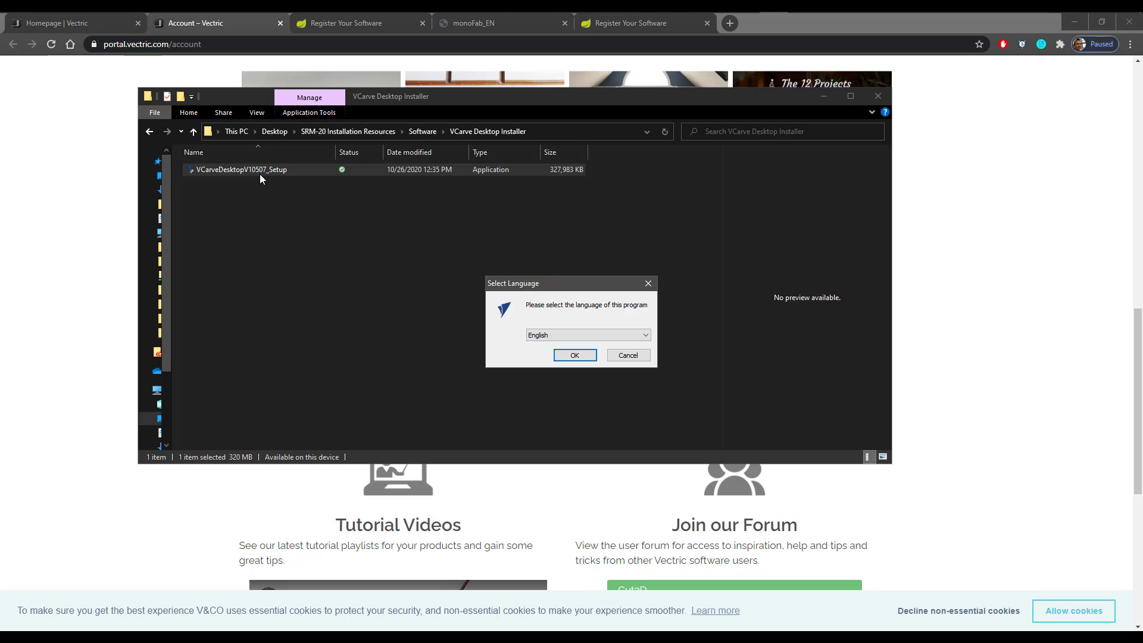
{"action": "left_click", "coordinate": [563, 355]}
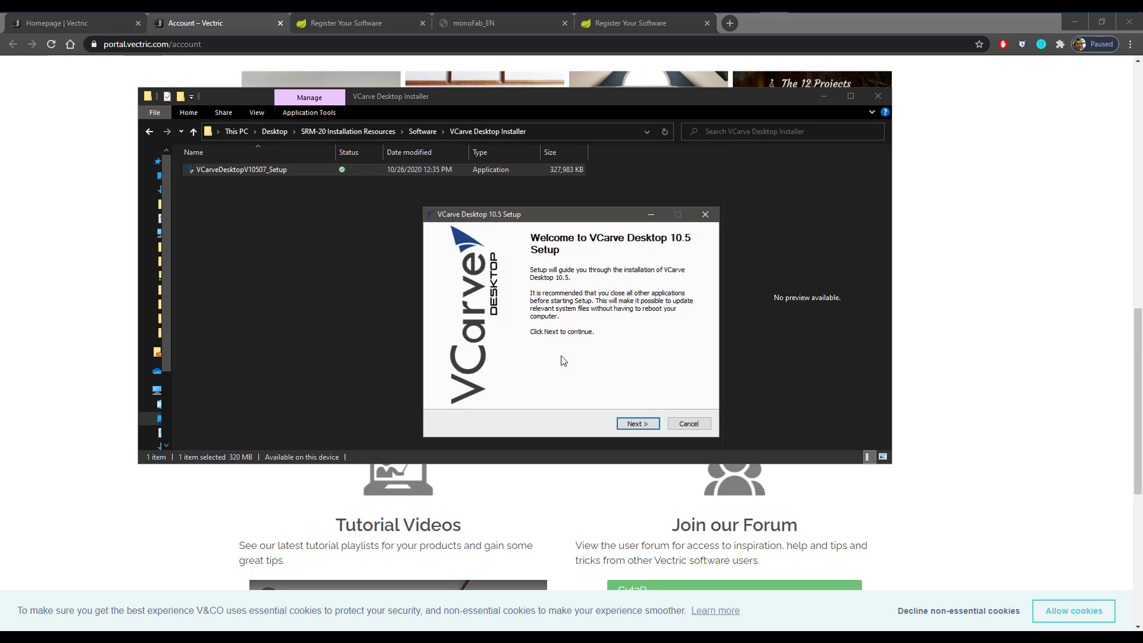
{"action": "left_click", "coordinate": [631, 424]}
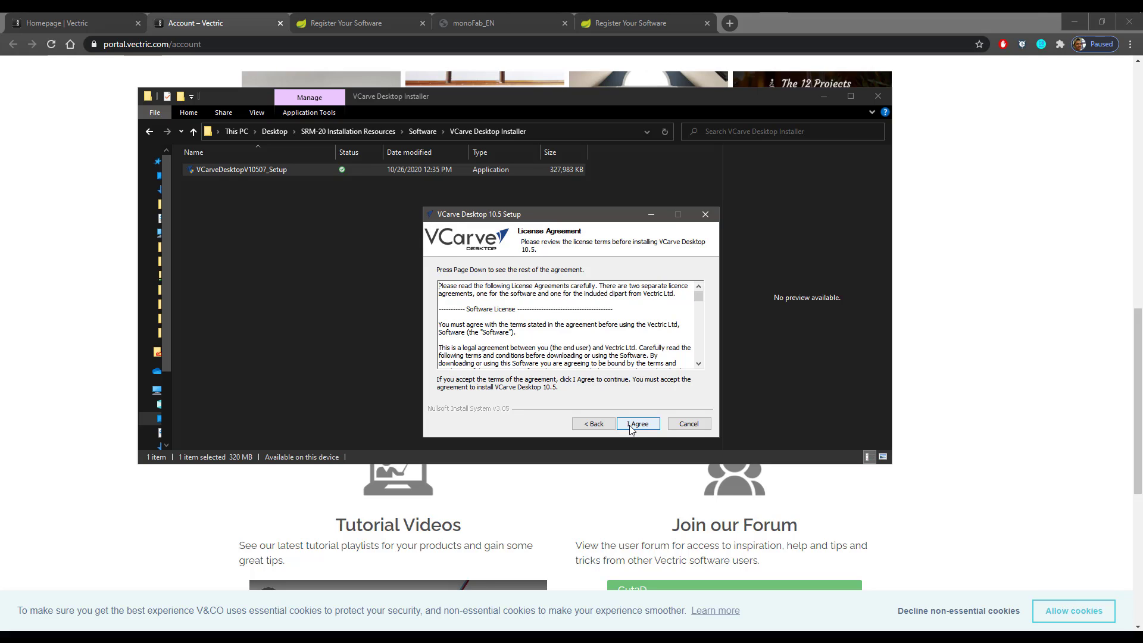
{"action": "left_click", "coordinate": [652, 424]}
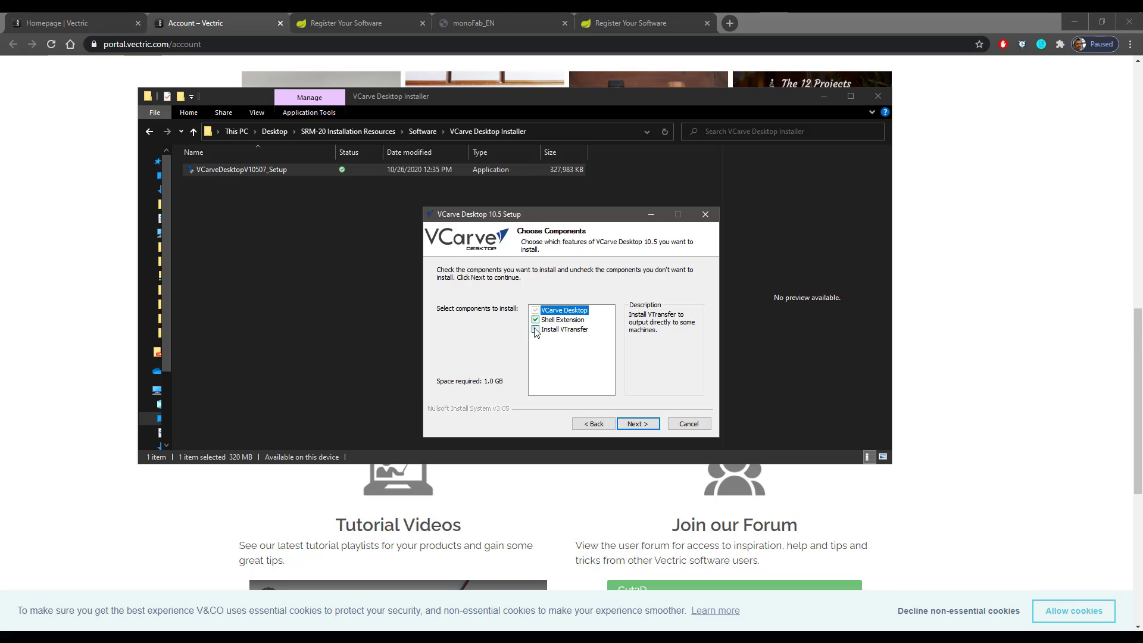
{"action": "left_click", "coordinate": [535, 330]}
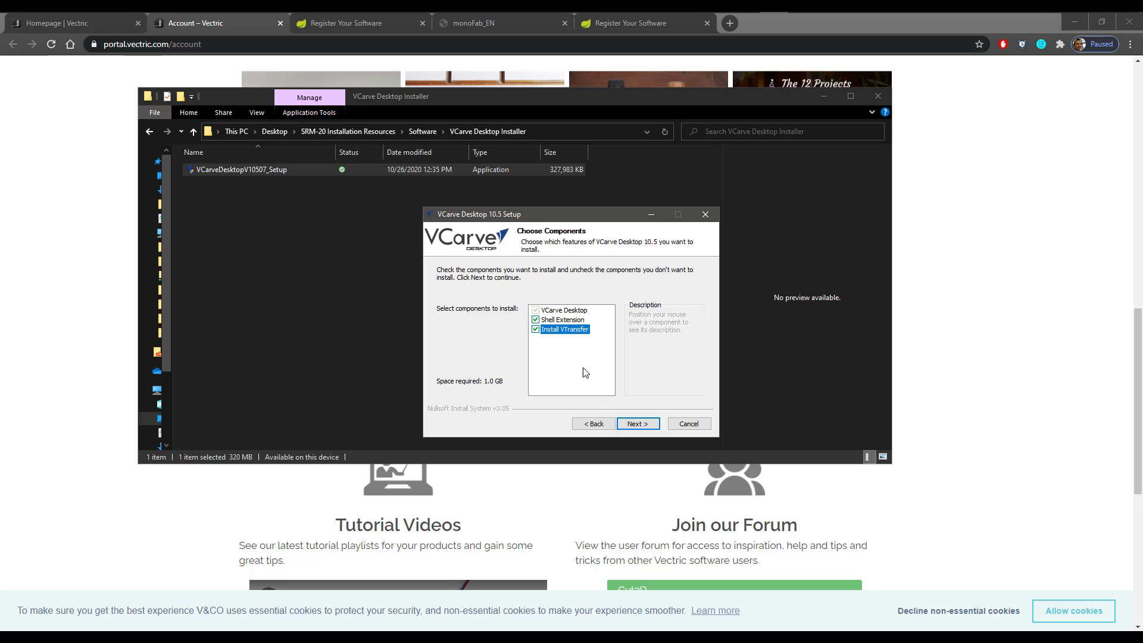
{"action": "left_click", "coordinate": [637, 424]}
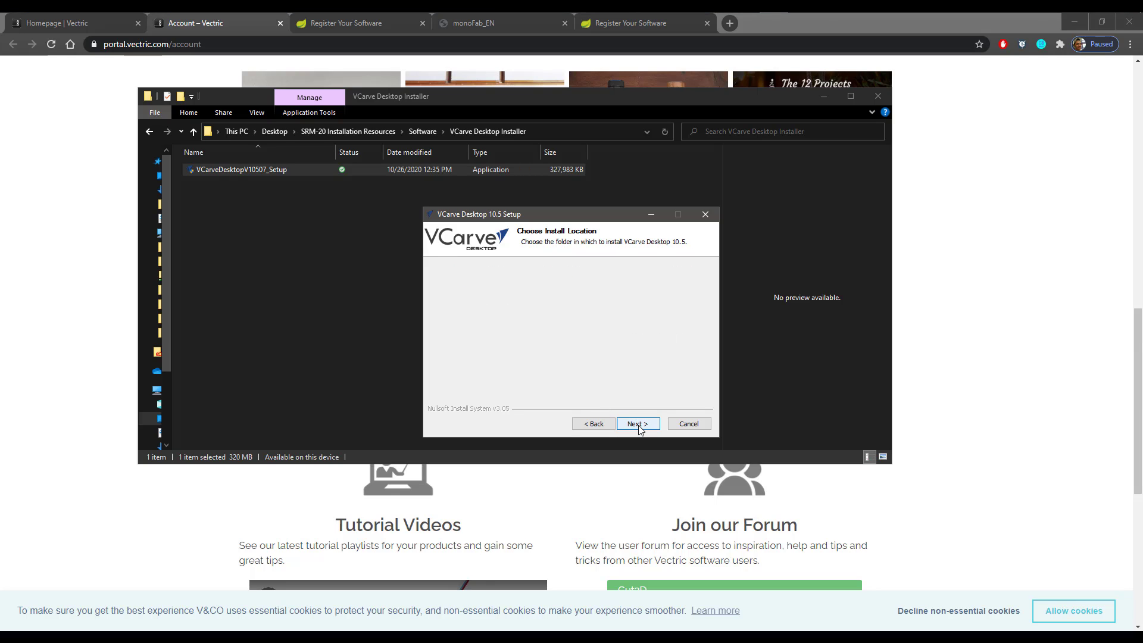
{"action": "left_click", "coordinate": [638, 424]}
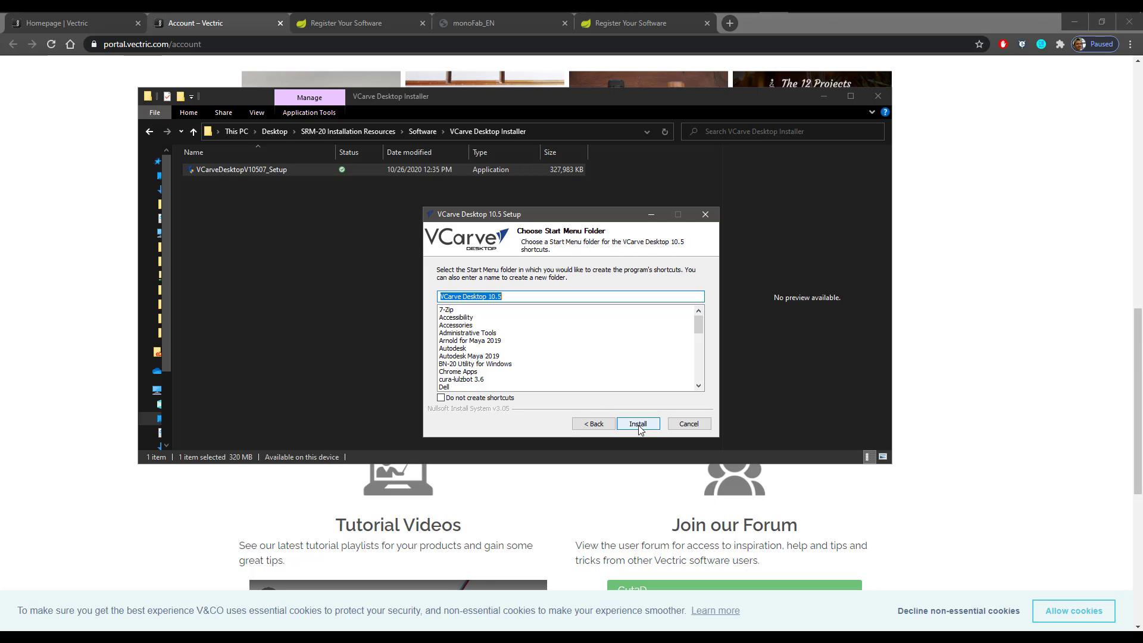
{"action": "left_click", "coordinate": [637, 424]}
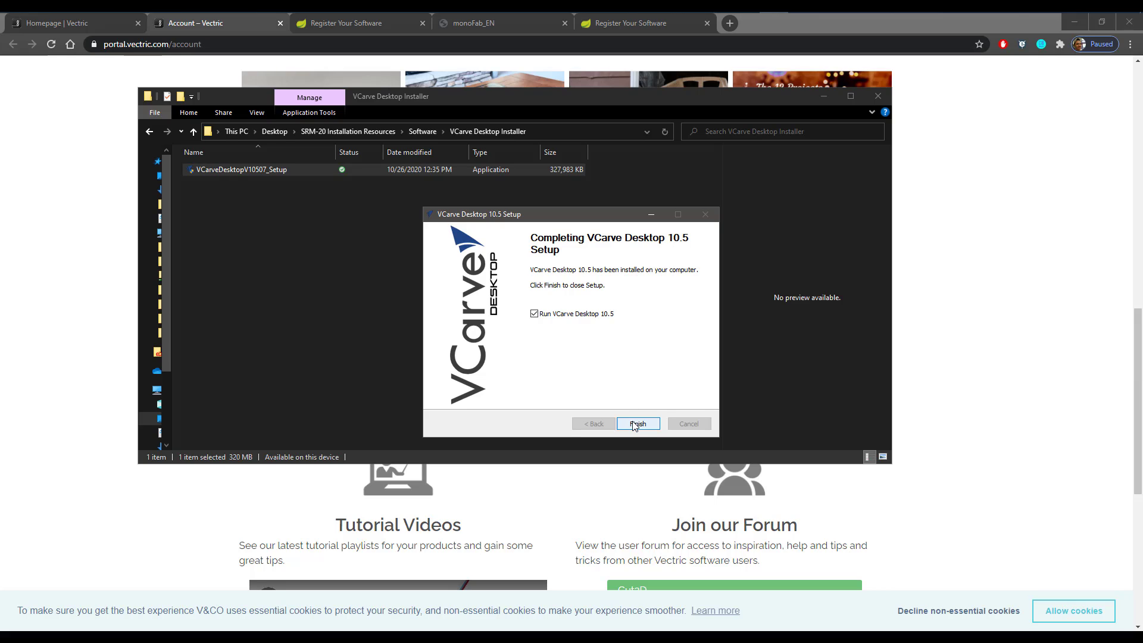
- Finish setup with Run VCarve Desktop 10.5 left ticked so the program starts
{"action": "left_click", "coordinate": [634, 424]}
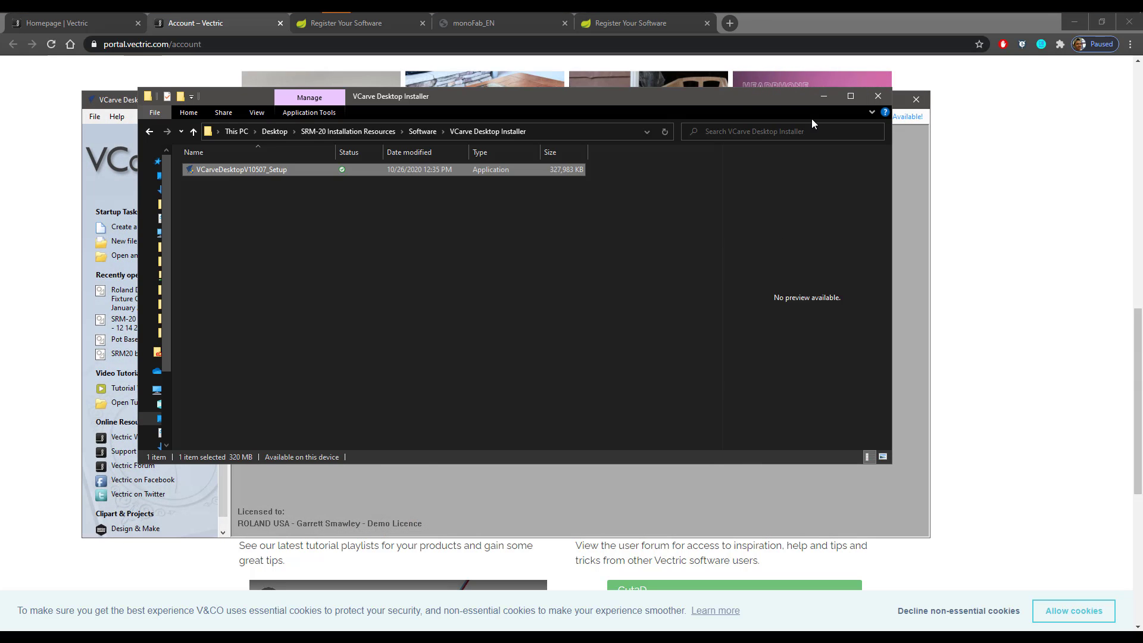
- Close the installer's File Explorer window to bring the VCarve Desktop 10.507 start screen forward
{"action": "left_click", "coordinate": [875, 98]}
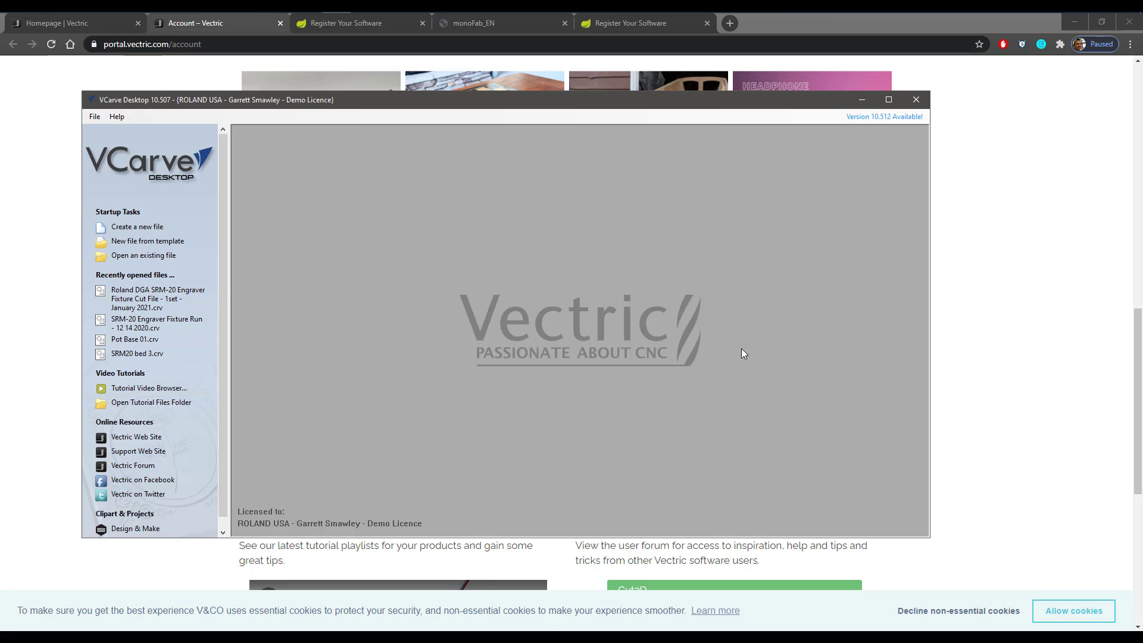